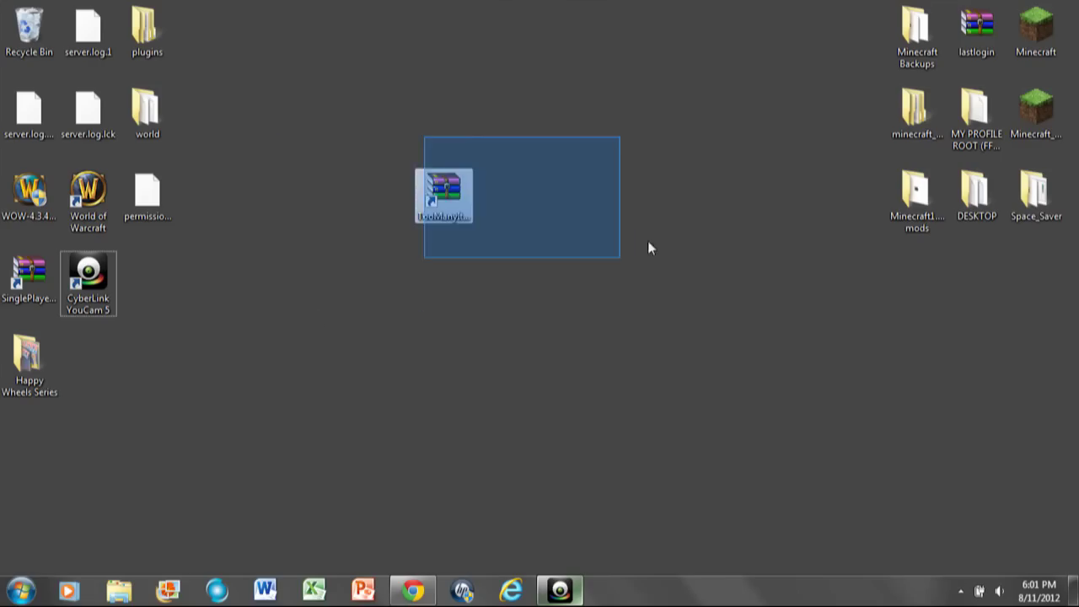
left_click(468, 211)
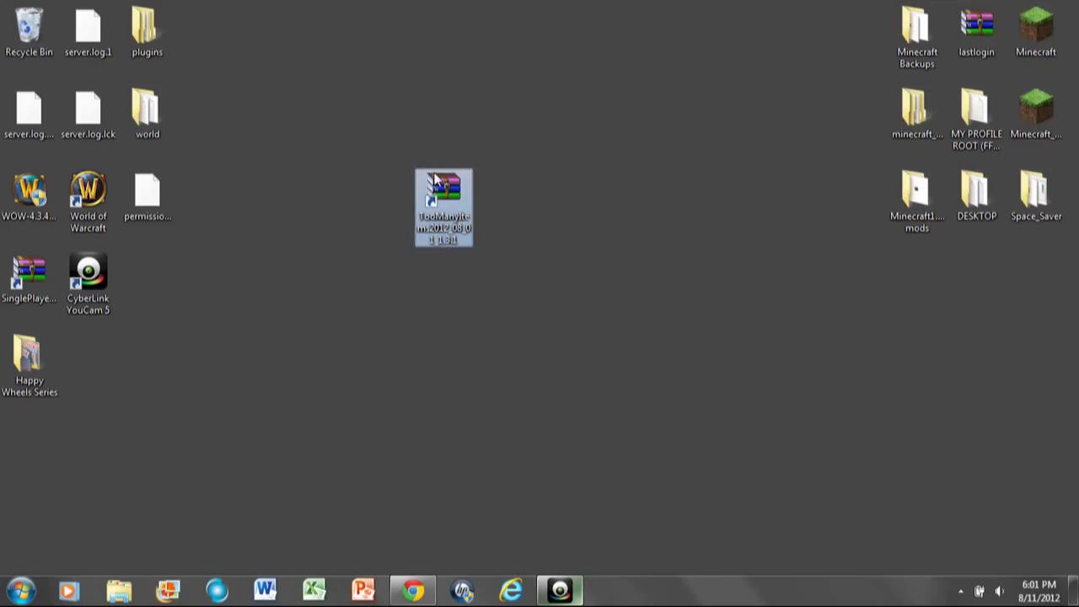
left_click_drag(357, 104, 547, 150)
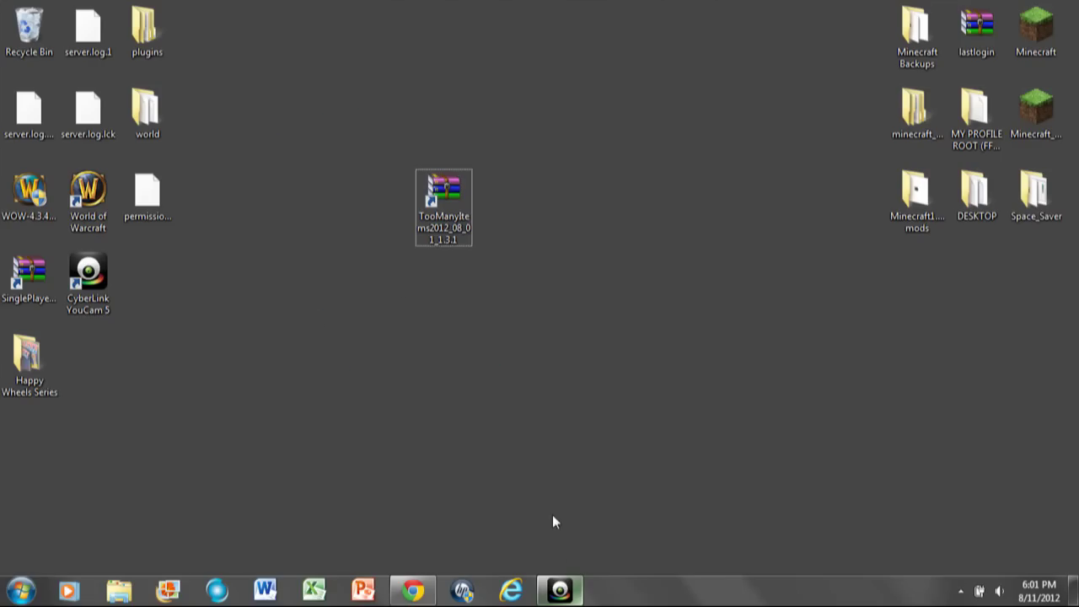
left_click_drag(378, 334, 309, 58)
left_click_drag(309, 58, 834, 367)
left_click(572, 246)
left_click_drag(542, 337, 782, 406)
left_click_drag(462, 311, 695, 351)
left_click_drag(257, 274, 742, 448)
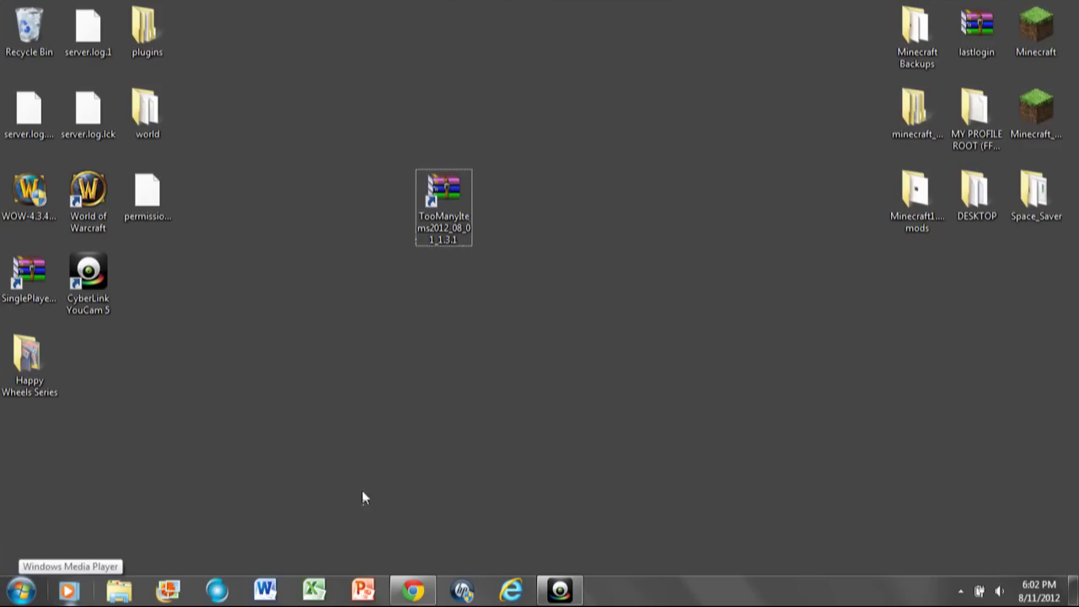
- Search the computer for %appdata% and open the Roaming folder
left_click(21, 590)
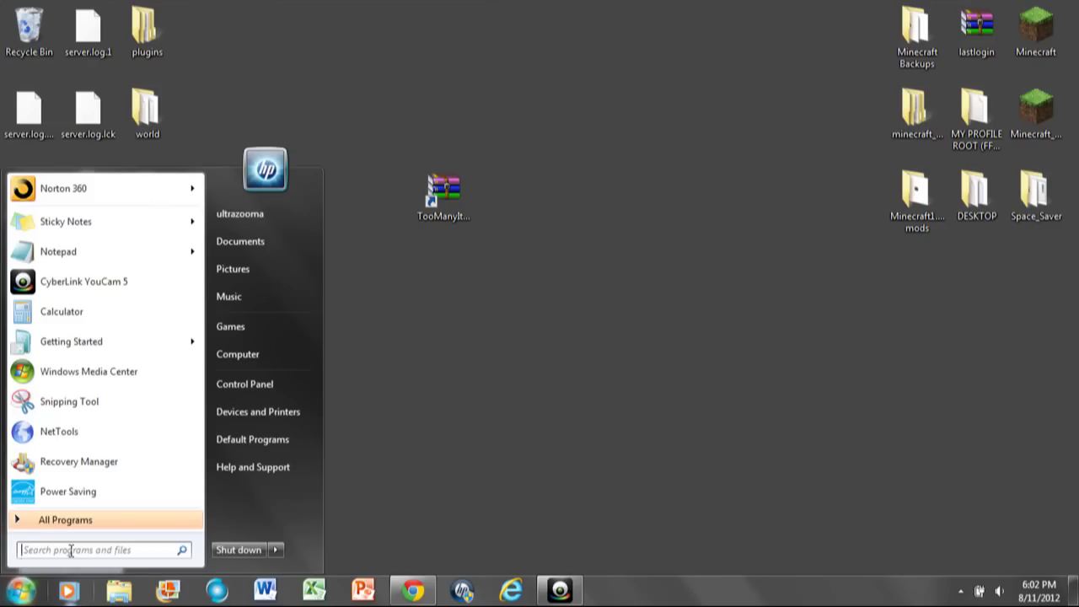
type("%appdata%")
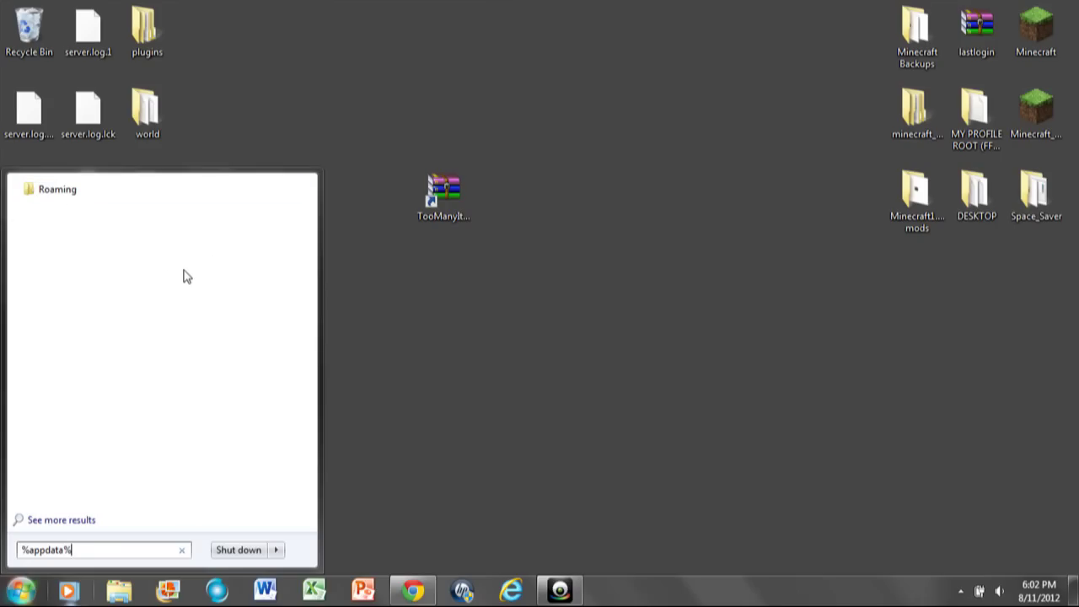
left_click(67, 192)
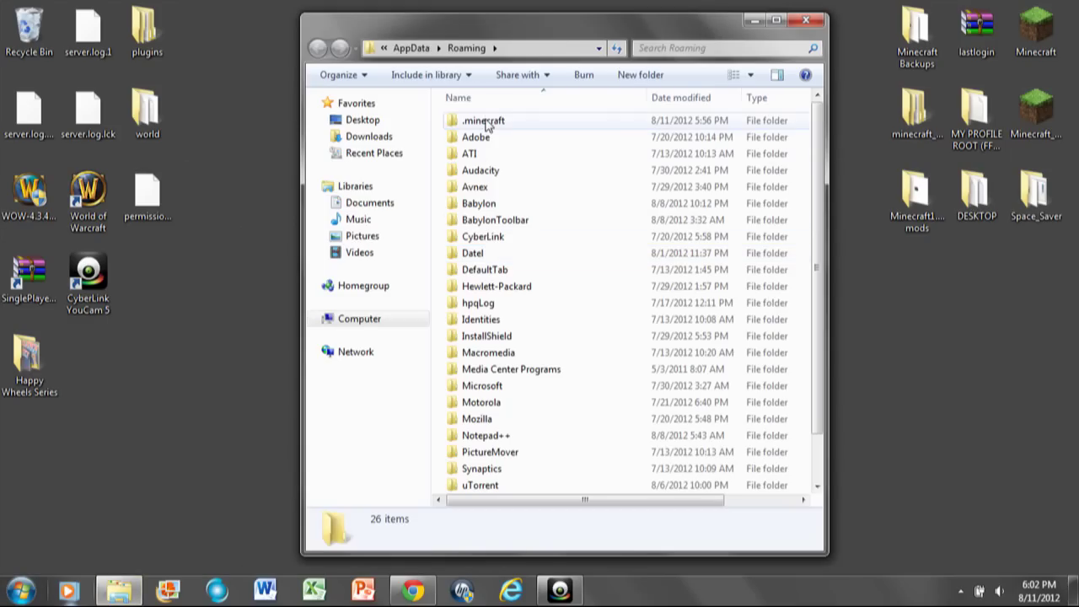
- Open the .minecraft folder inside Roaming, keeping the list sorted by name in ascending order
left_click(486, 122)
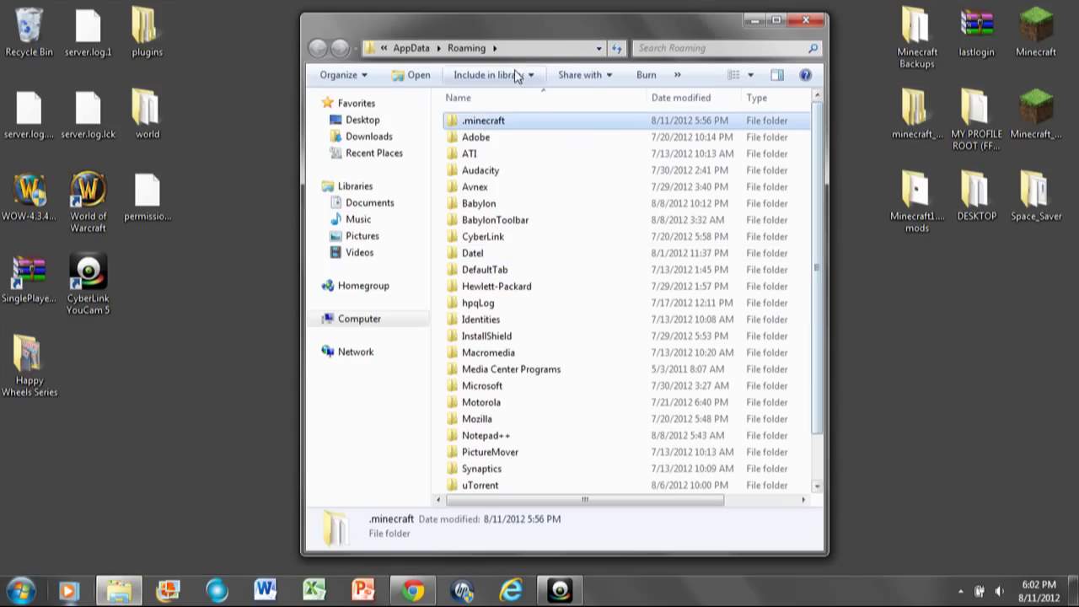
left_click(500, 99)
scroll(721, 227, "up", 1)
scroll(717, 221, "down", 1)
scroll(715, 219, "up", 1)
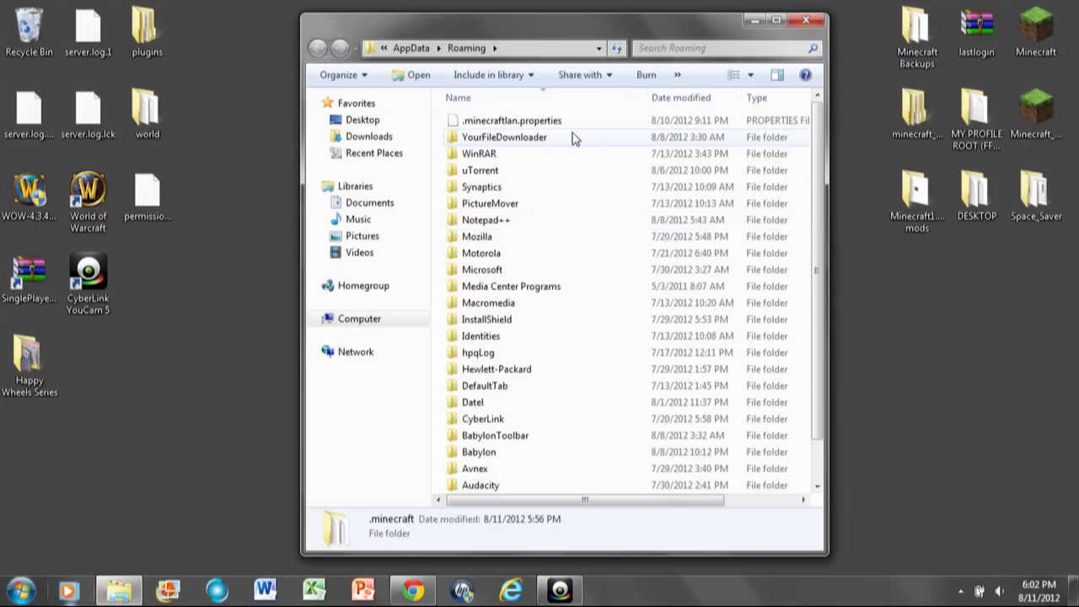
left_click(487, 100)
double_click(494, 120)
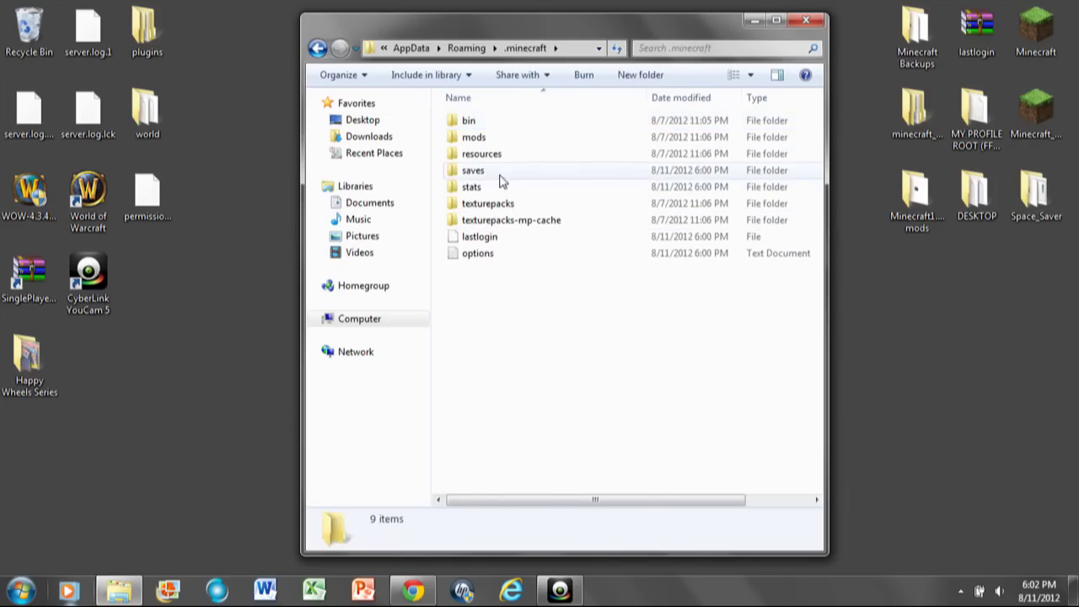
- Select all files and folders in the .minecraft folder
mouse_move(498, 315)
left_mouse_down()
mouse_move(502, 119)
mouse_move(515, 357)
mouse_move(503, 110)
mouse_move(549, 241)
mouse_move(604, 216)
mouse_move(520, 379)
mouse_move(517, 312)
left_mouse_up()
left_click(520, 313)
mouse_move(506, 368)
left_mouse_down()
mouse_move(520, 269)
mouse_move(506, 376)
mouse_move(484, 96)
mouse_move(496, 382)
left_mouse_up()
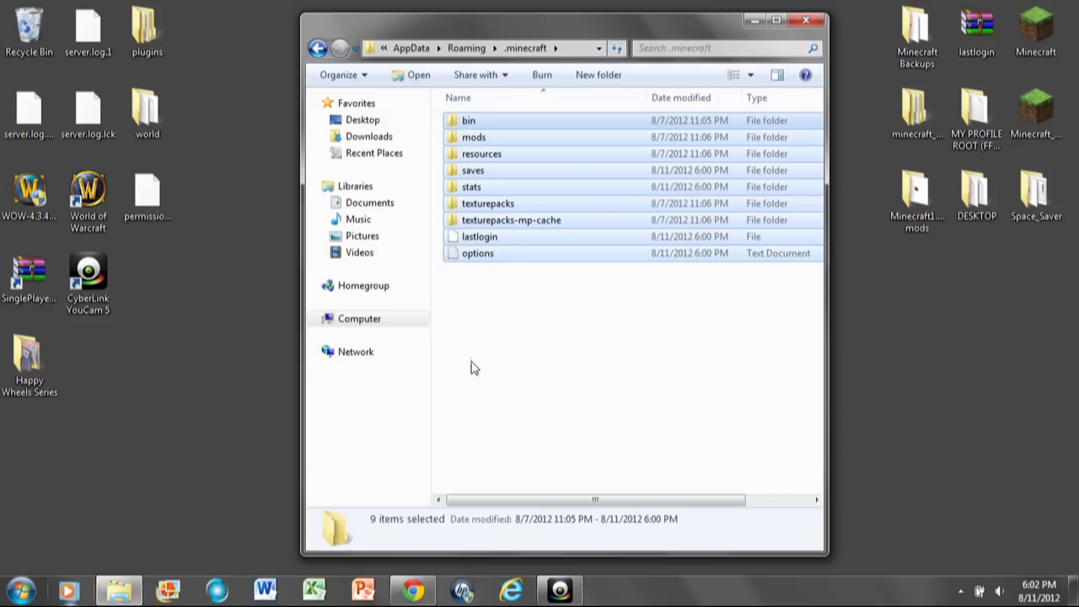
- Look at the .minecraft(1.3.1) archive in the desktop's Minecraft Backups folder and close that folder
double_click(927, 30)
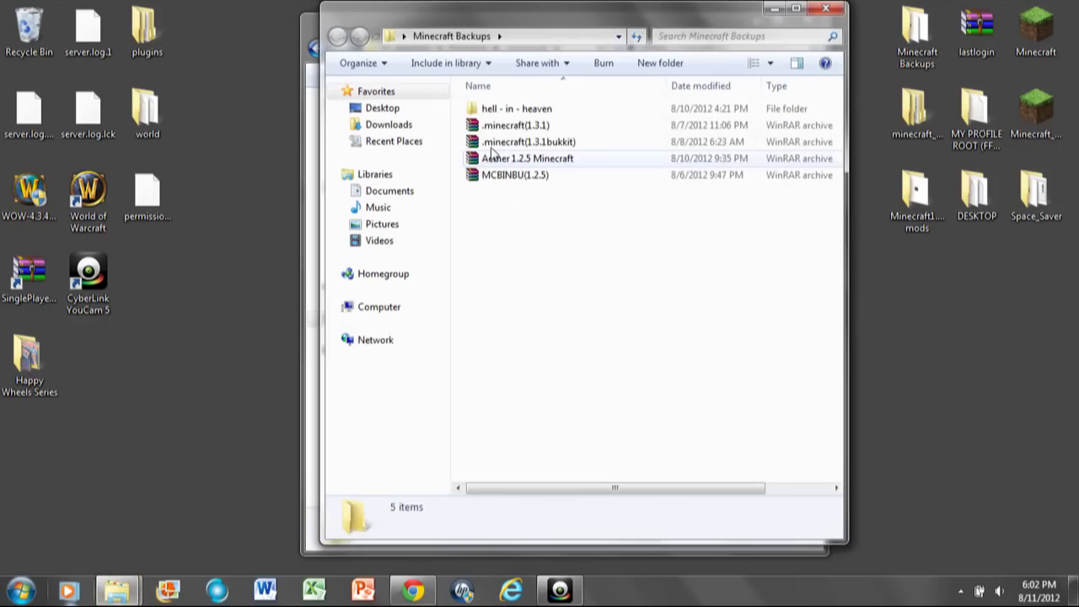
left_click(506, 142)
left_click(510, 125)
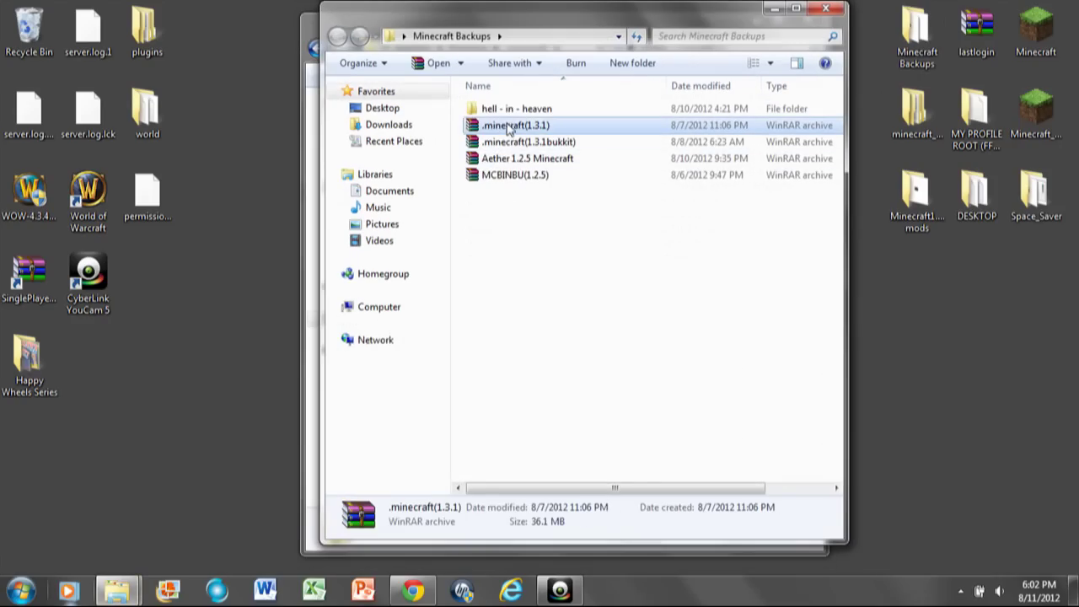
left_click(827, 11)
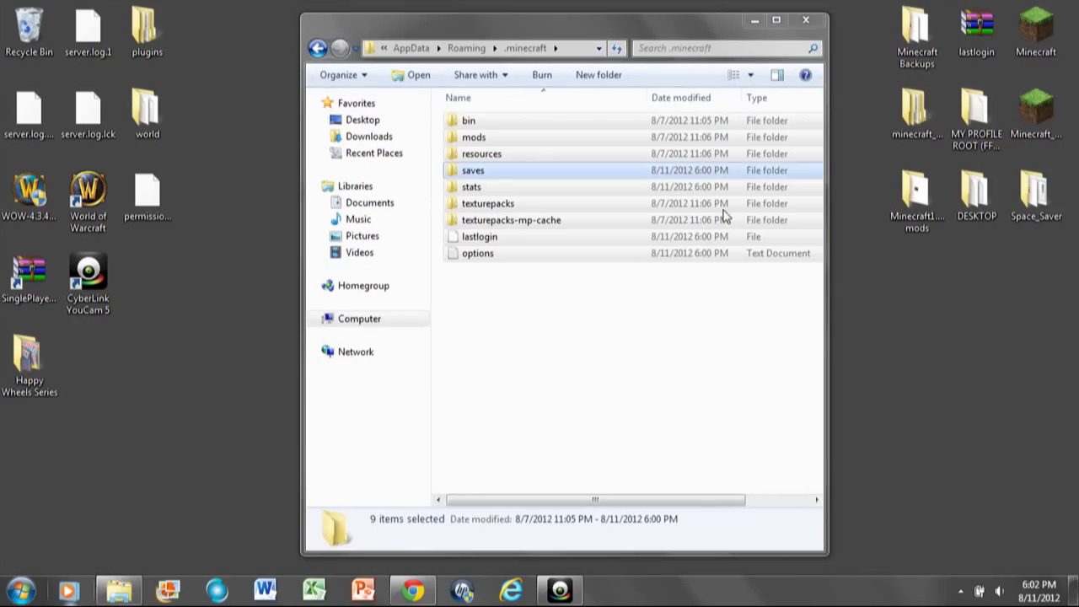
- Copy all files and folders in the .minecraft folder
left_click_drag(533, 337, 548, 120)
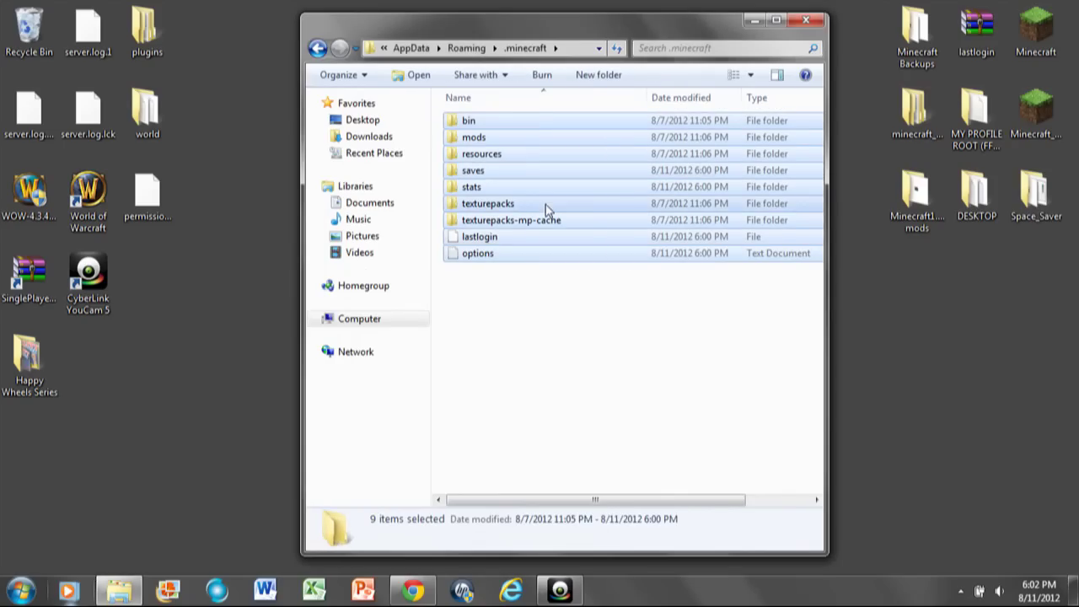
right_click(544, 204)
left_click(545, 404)
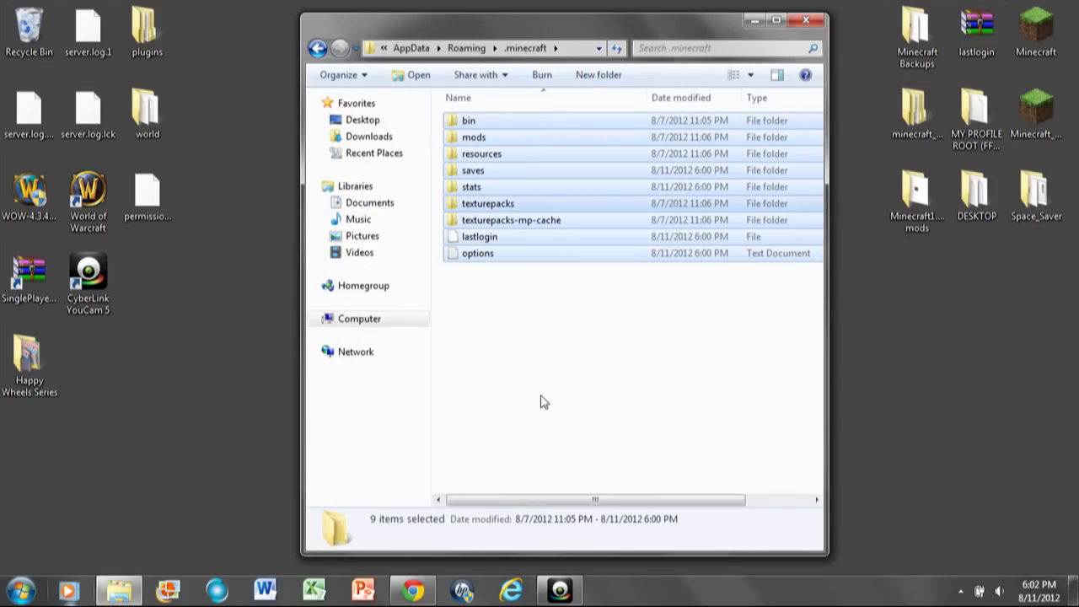
- Create a new folder on the desktop named minecraft1.3.1
right_click(167, 330)
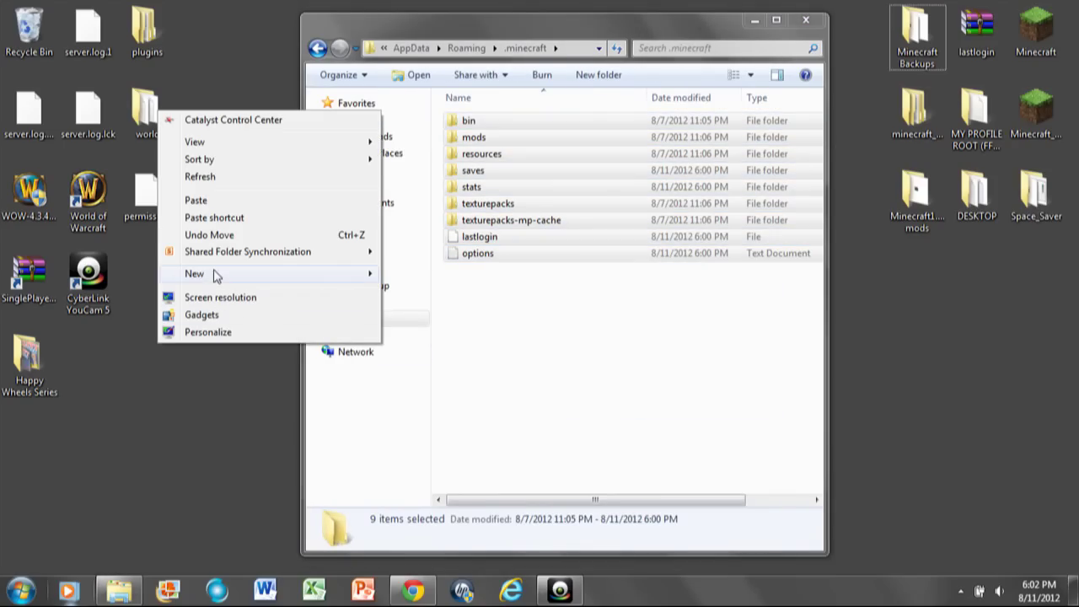
mouse_move(217, 275)
left_click(420, 274)
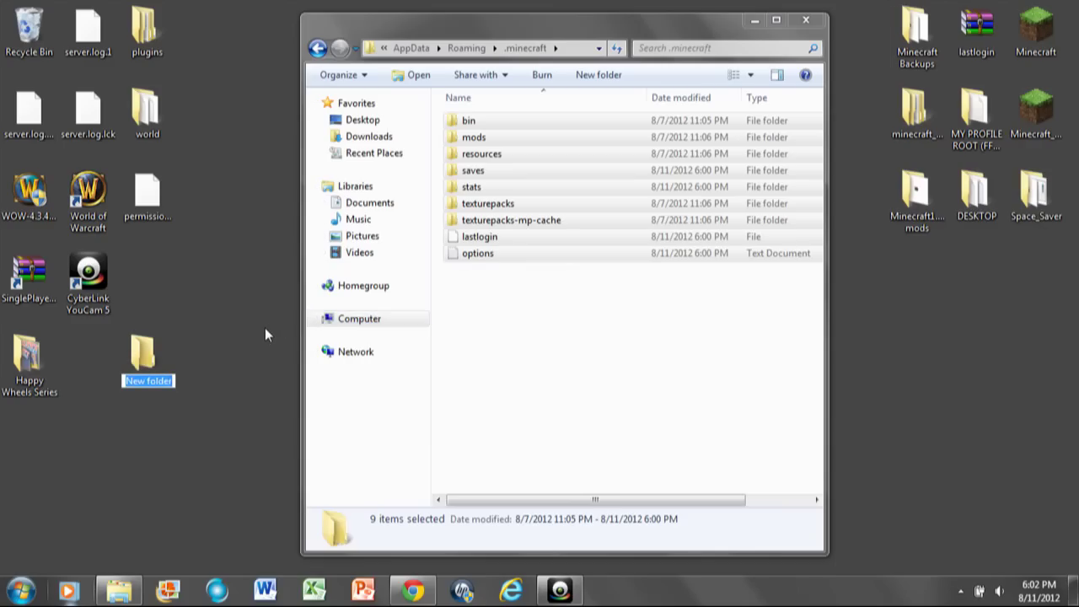
type("minecrfa")
key("BackSpace")
key("BackSpace")
type("aft1.3.1")
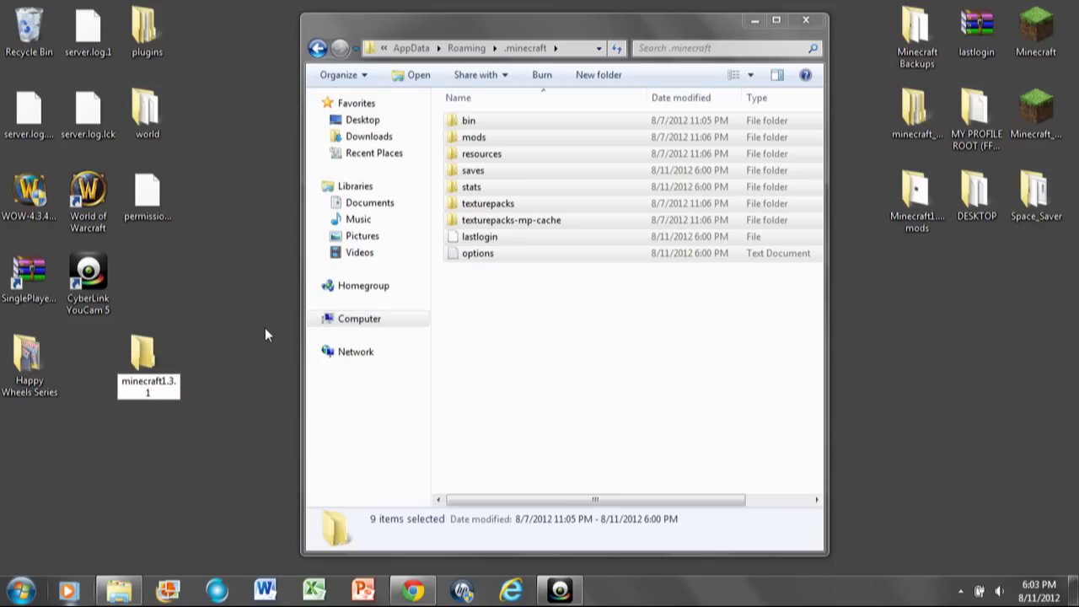
key("Return")
- Paste the copied .minecraft contents into the minecraft1.3.1 folder and minimize its window
double_click(144, 356)
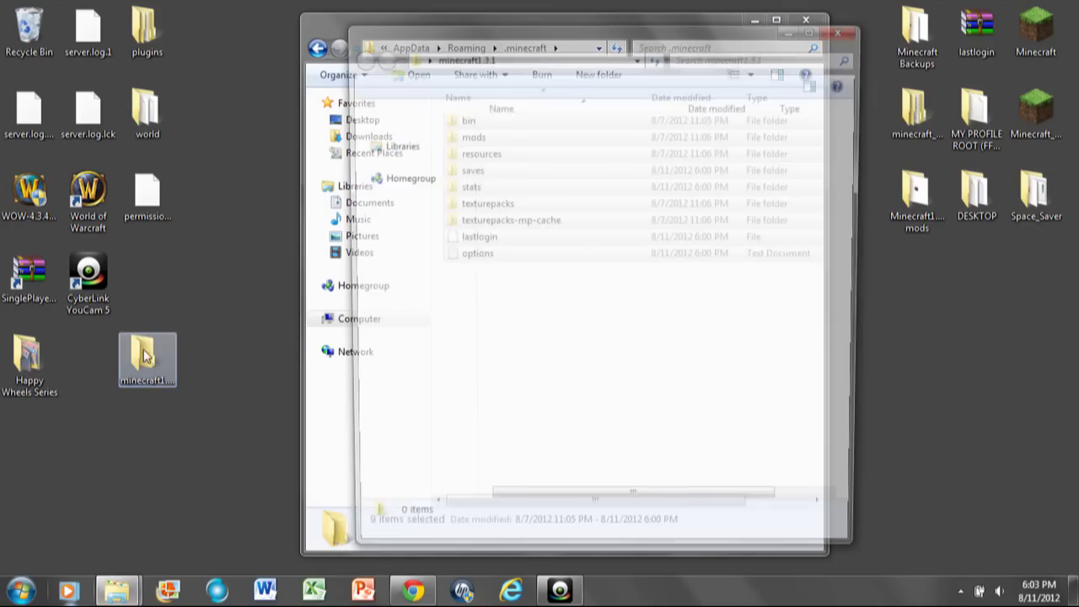
right_click(530, 203)
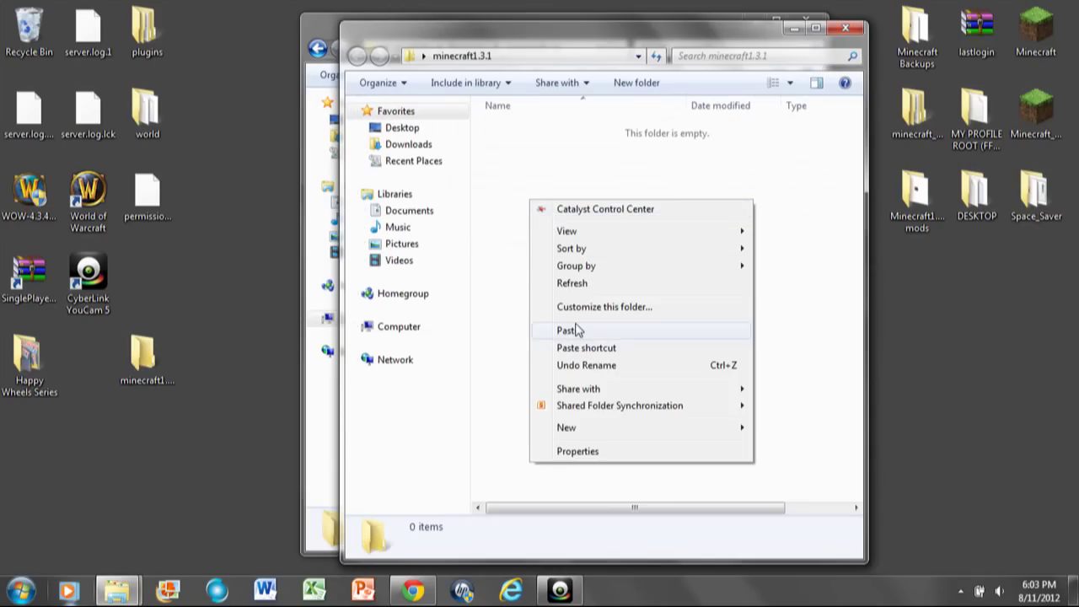
left_click(576, 330)
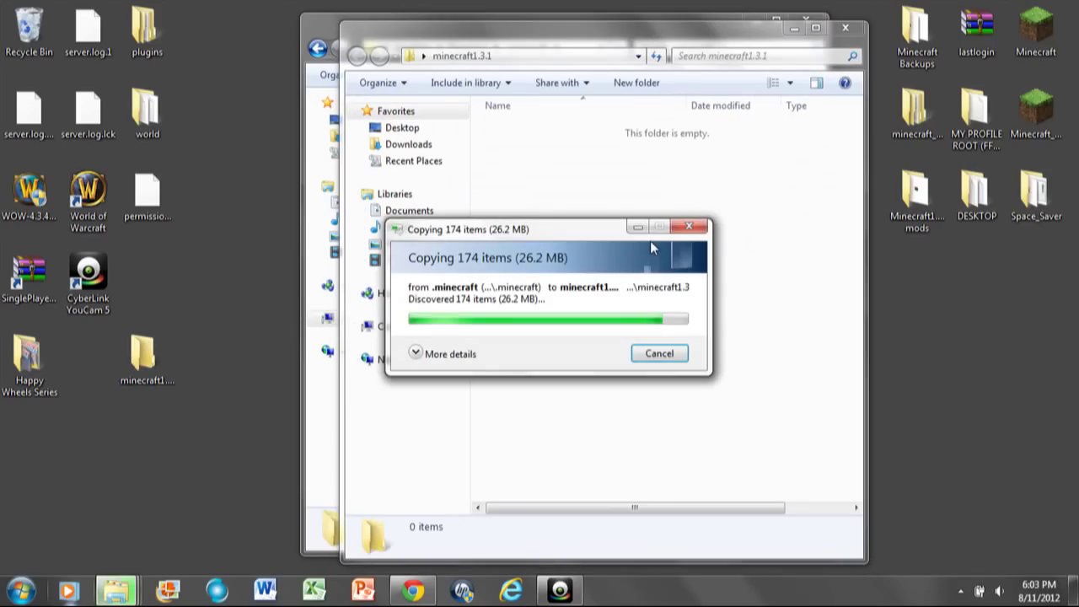
left_click(643, 330)
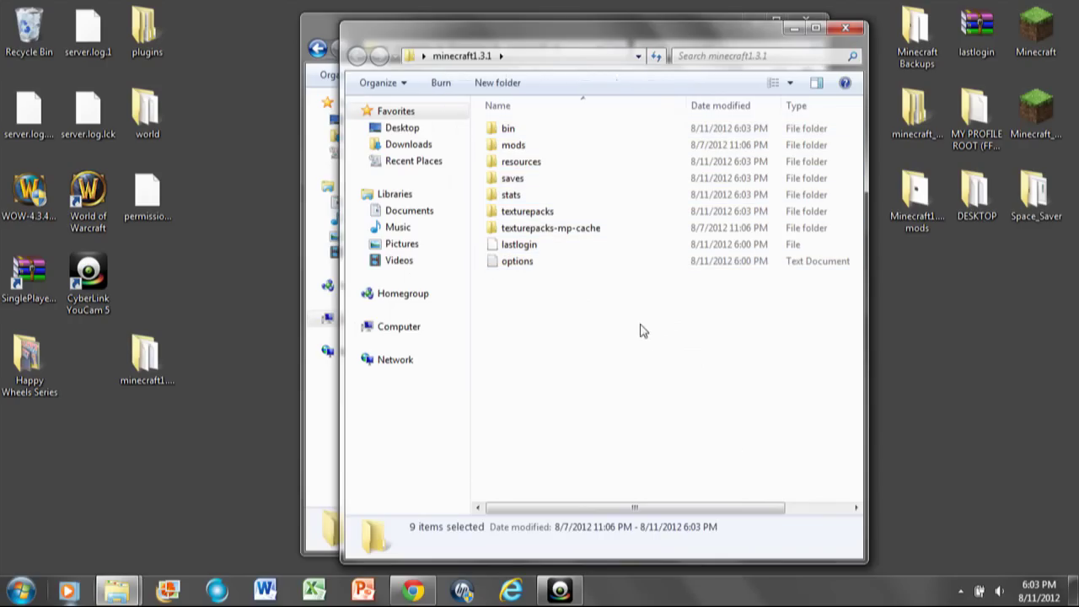
left_click(793, 31)
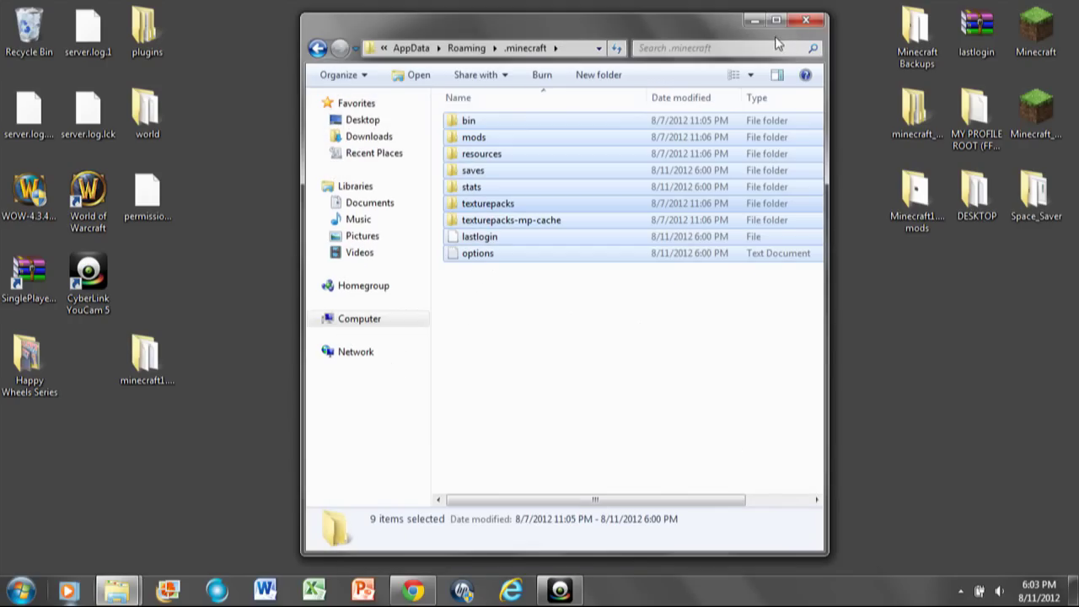
- Reopen the desktop's minecraft1.3.1 folder to check the backed-up files, and leave it again
double_click(143, 358)
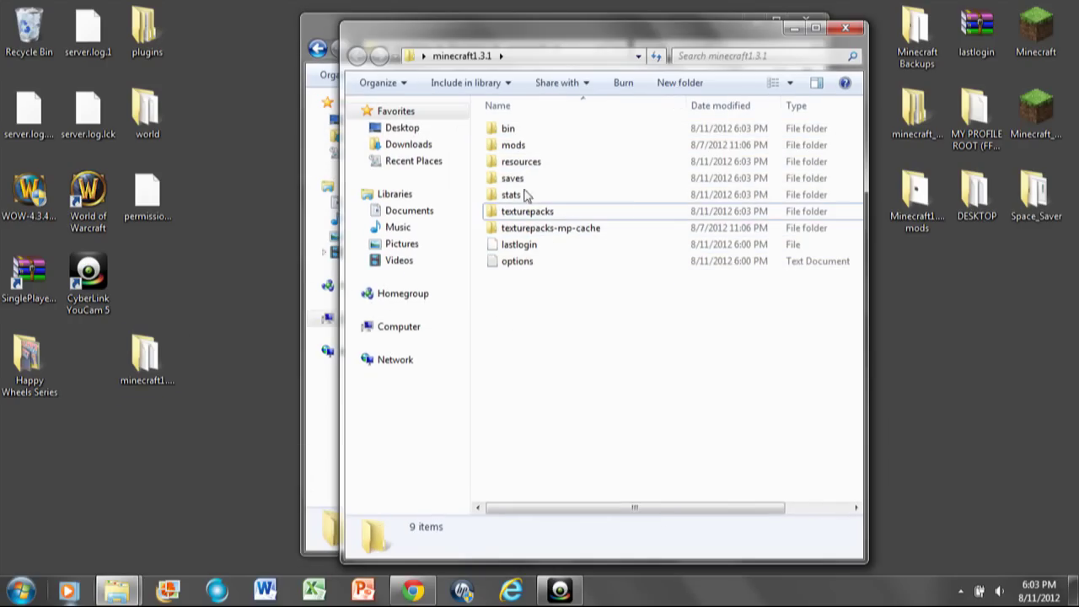
key("ctrl+a")
key("alt+F4")
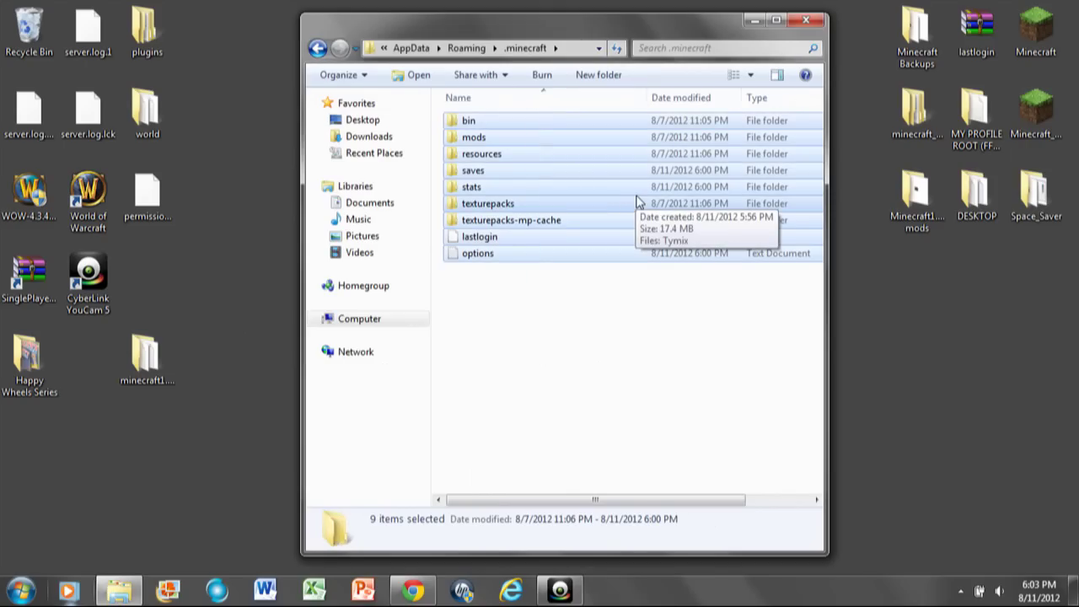
- Move all items in the .minecraft folder to the Recycle Bin and minimize the folder window
key("Delete")
left_click(602, 312)
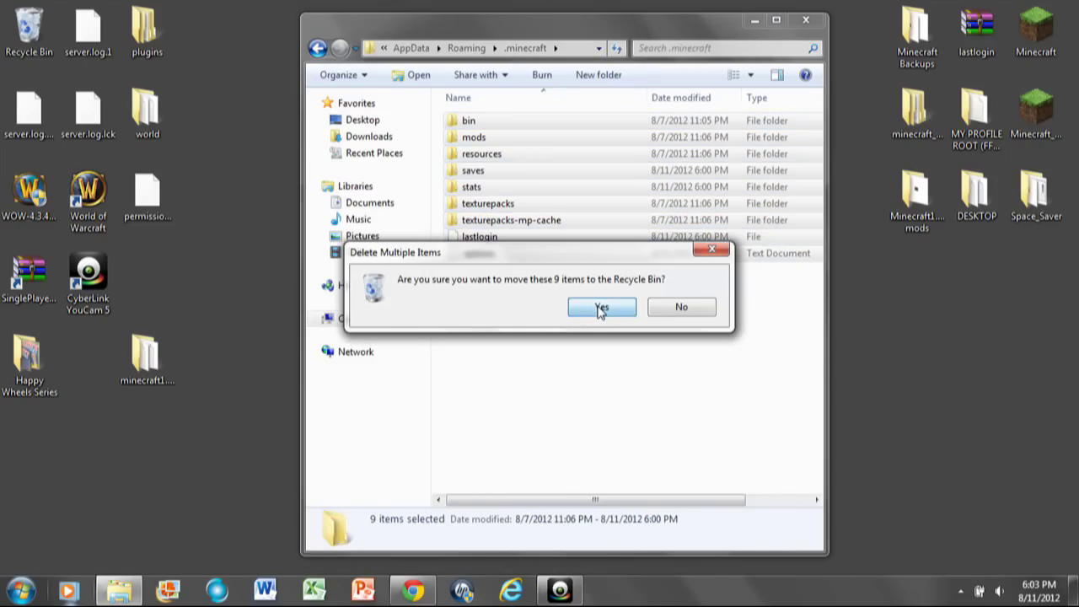
left_click(753, 23)
- Launch Minecraft and log in with a forced game update set in the launcher options
double_click(1032, 42)
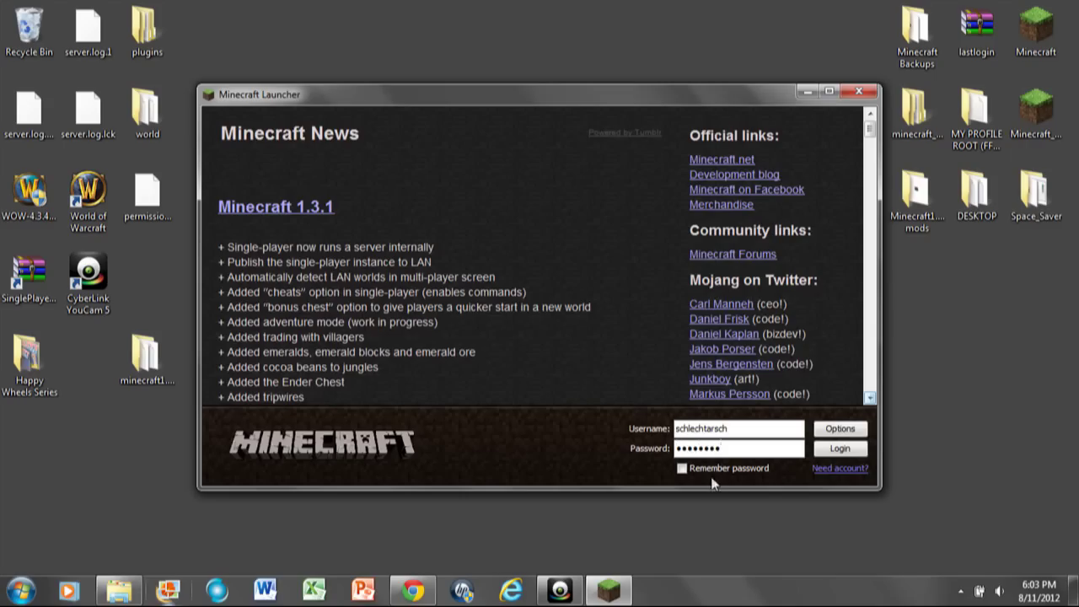
left_click(840, 428)
left_click(590, 280)
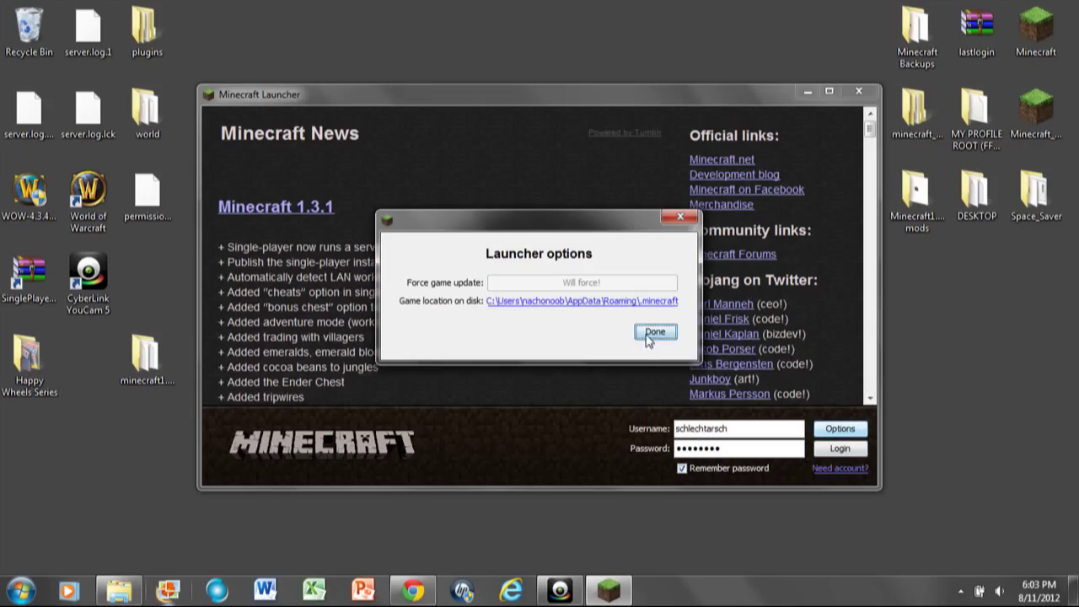
left_click(655, 338)
left_click(840, 448)
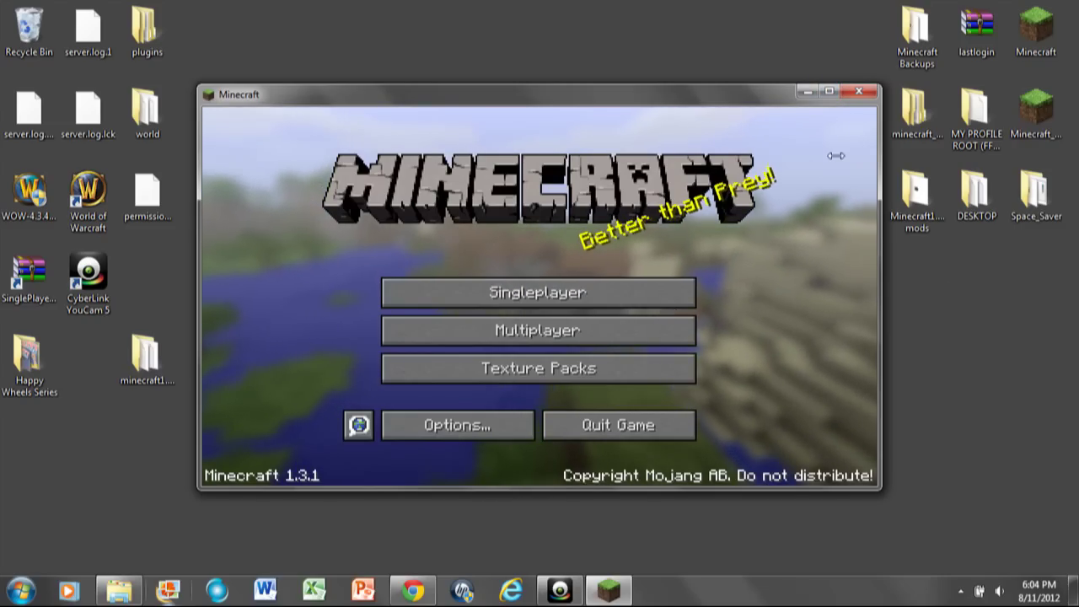
- Maximize the game window and check the Singleplayer world list before returning to the title screen
left_click(828, 92)
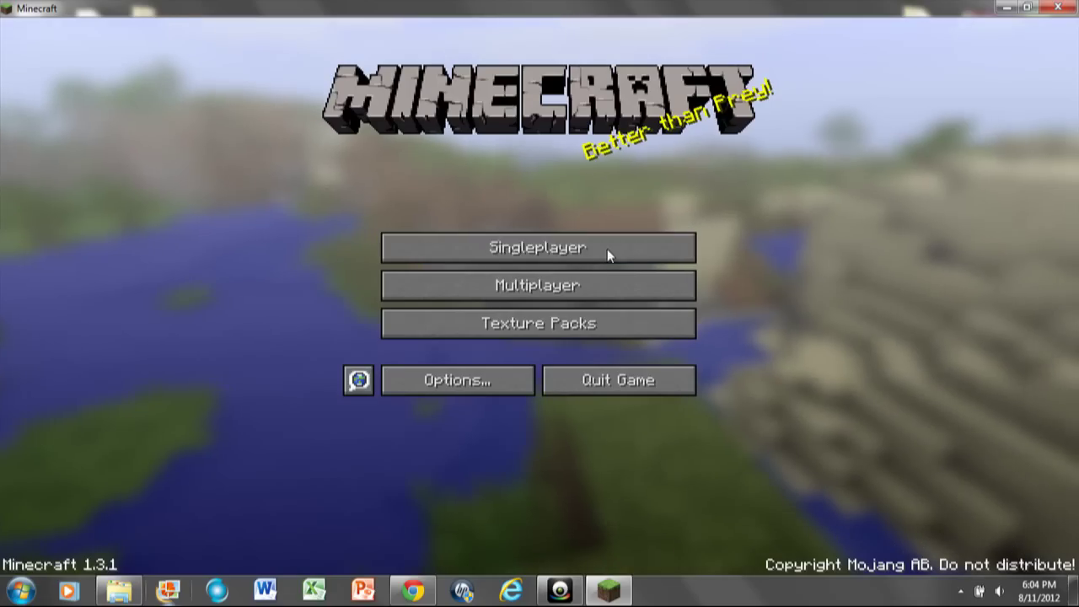
left_click(577, 249)
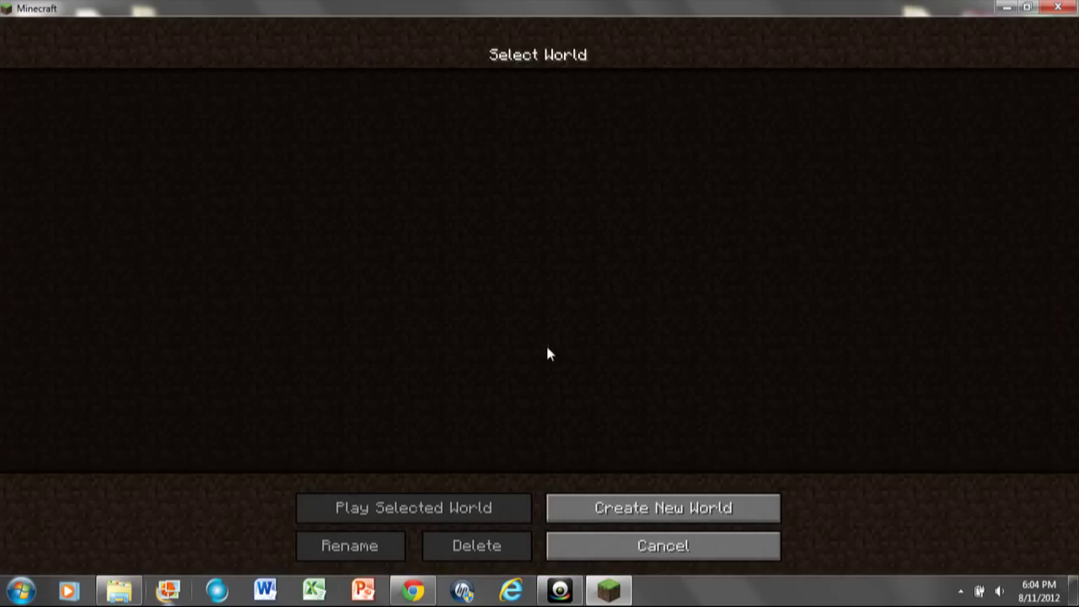
left_click(687, 546)
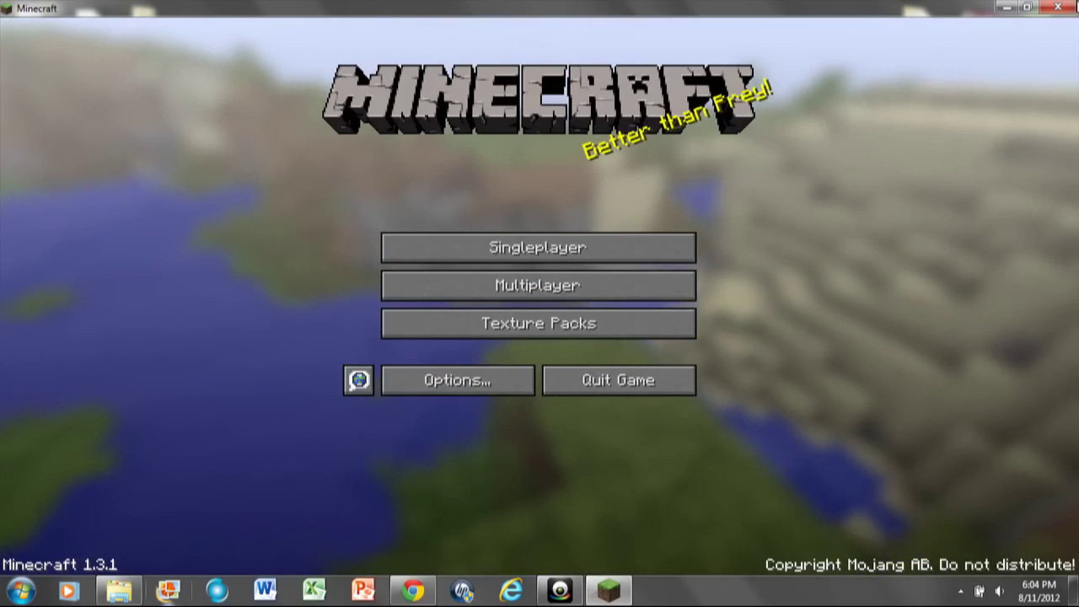
- Minimize Minecraft to view the contents of the desktop's minecraft1.3.1 backup folder, and return to the game window
left_click(999, 8)
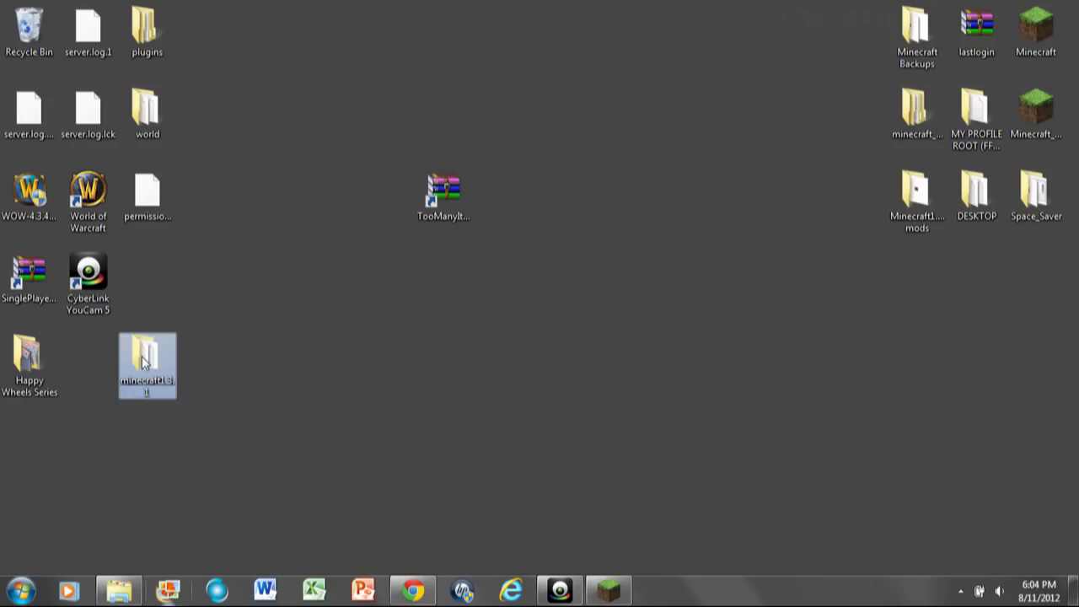
double_click(157, 388)
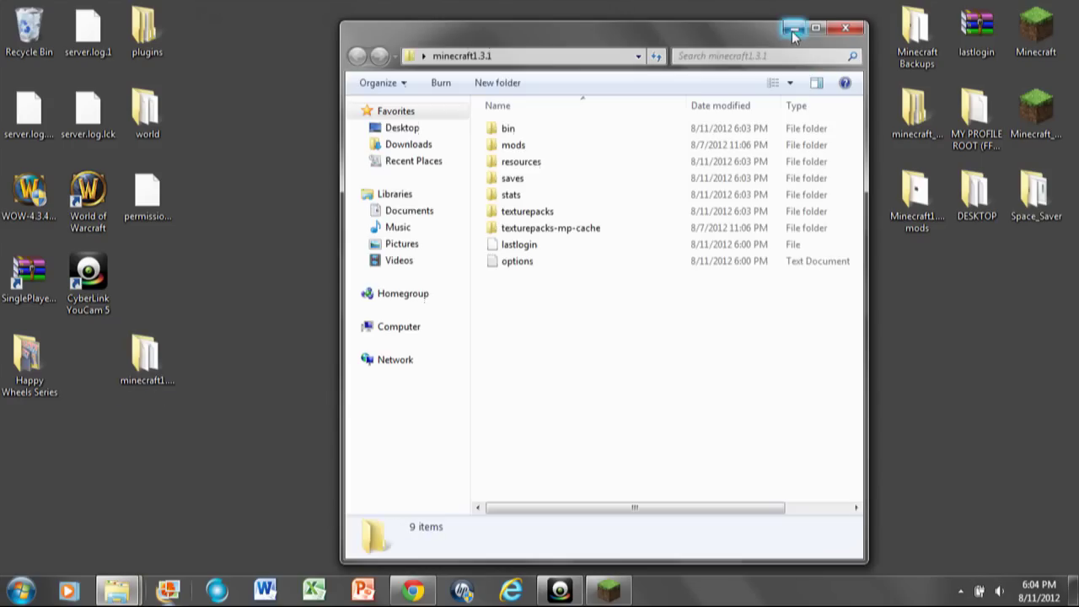
left_click(796, 30)
left_click(608, 590)
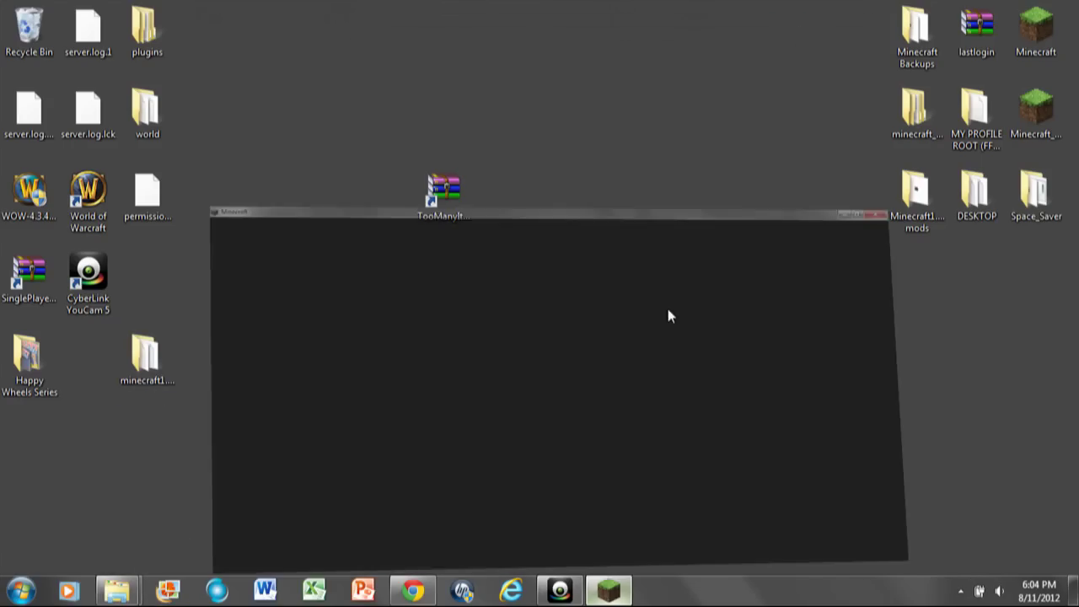
- Close the Minecraft game and bring the .minecraft folder window back into view
left_click(1057, 7)
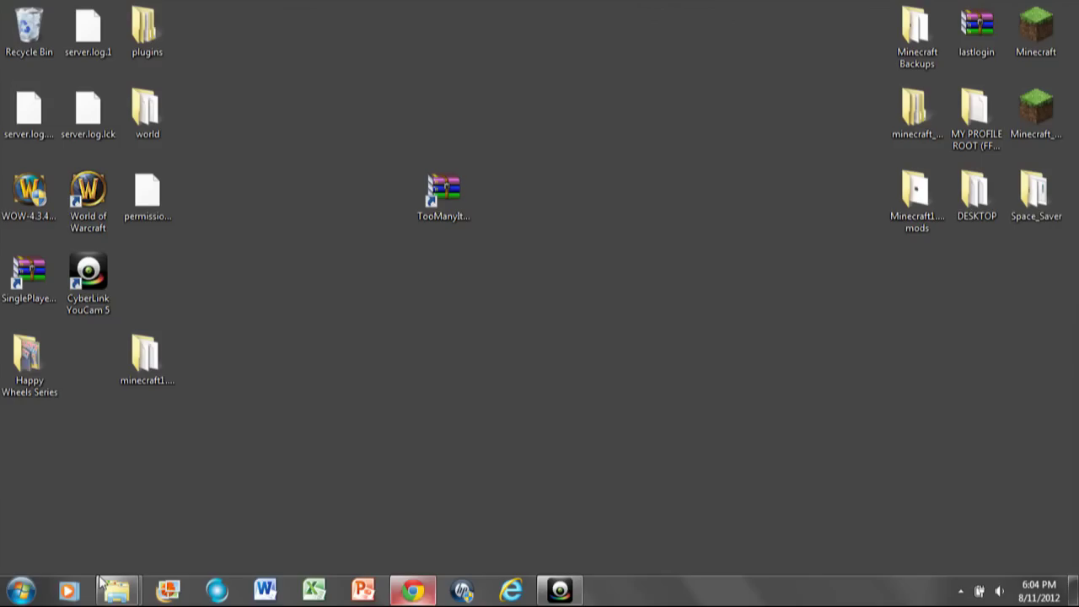
left_click(22, 590)
left_click(575, 394)
left_click(131, 588)
left_click(92, 521)
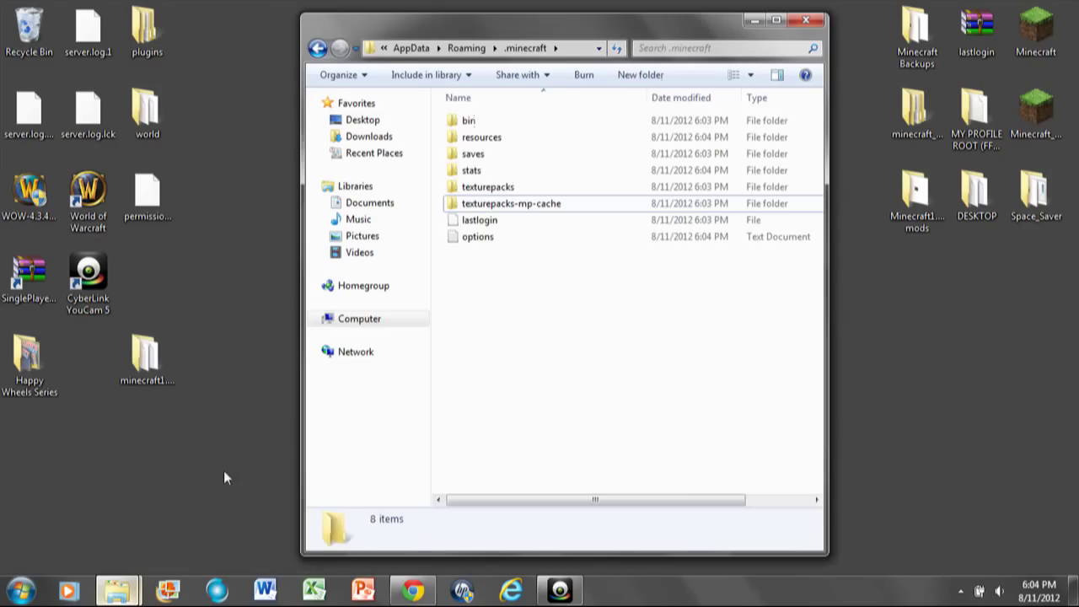
- Compare the contents of the regenerated .minecraft folder with those of the minecraft1.3.1 backup folder
left_click_drag(502, 335, 533, 323)
left_click(305, 509)
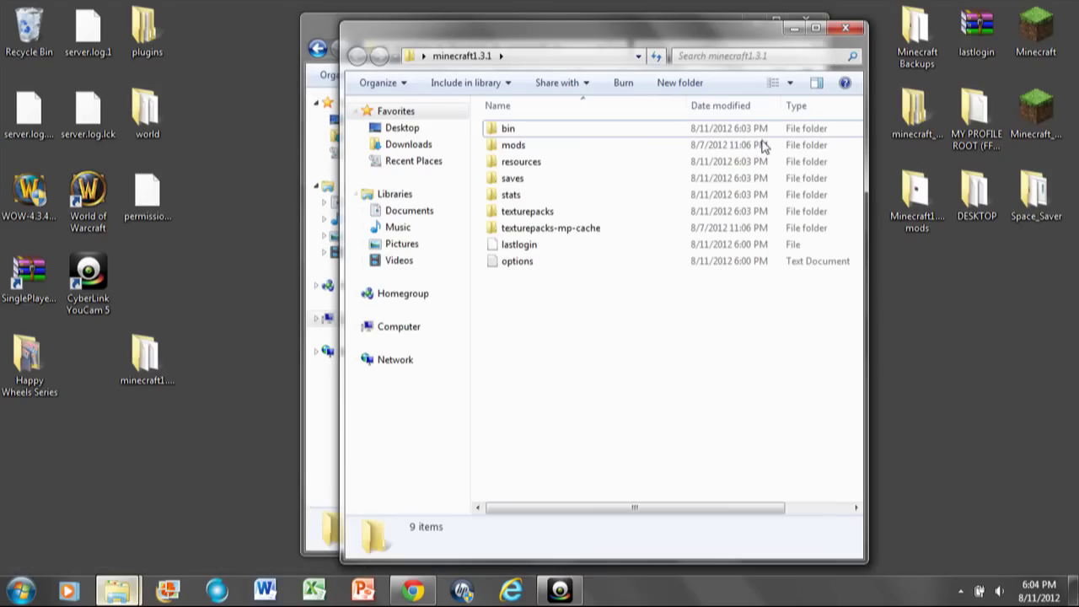
left_click_drag(740, 39, 1004, 3)
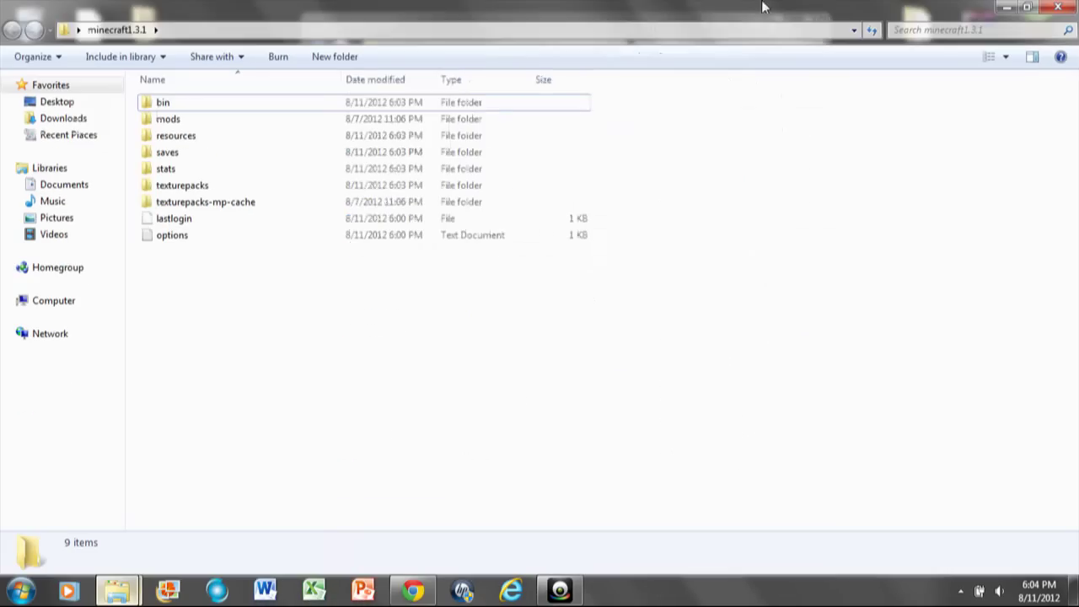
left_click(1056, 7)
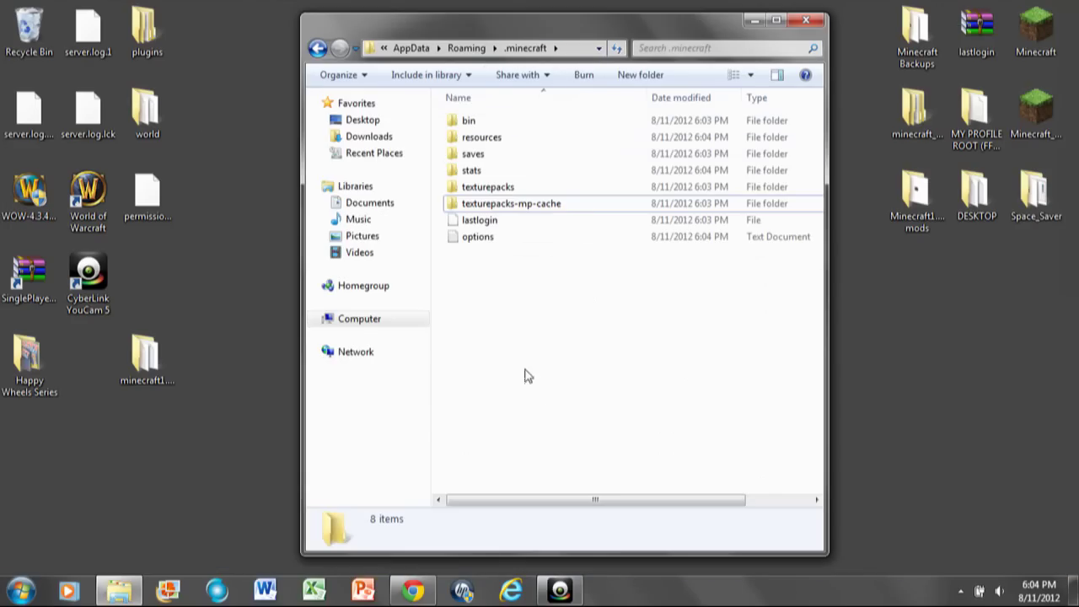
left_click(506, 123)
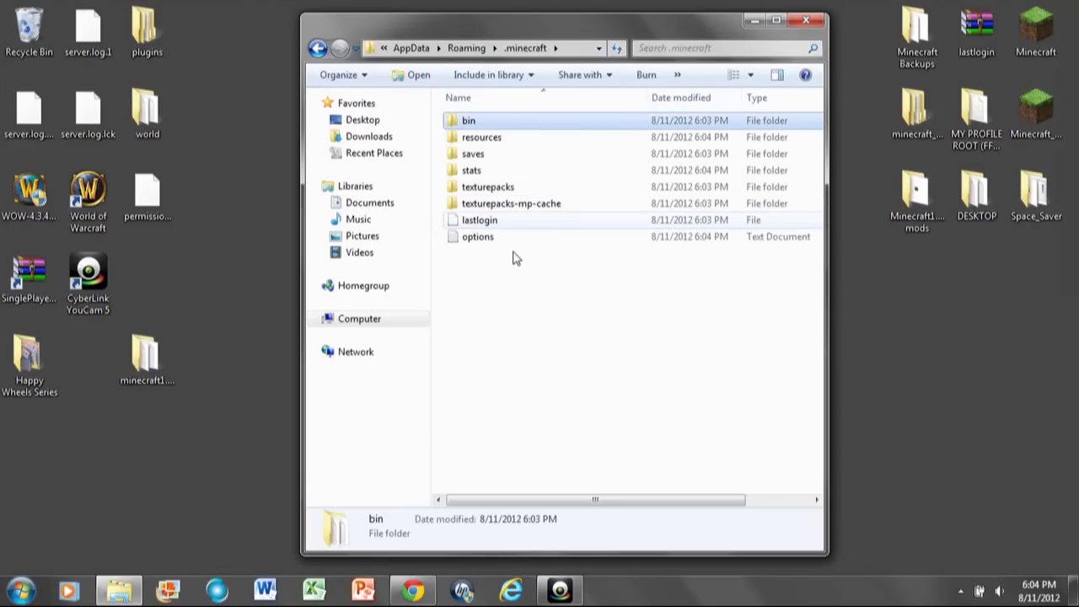
double_click(507, 20)
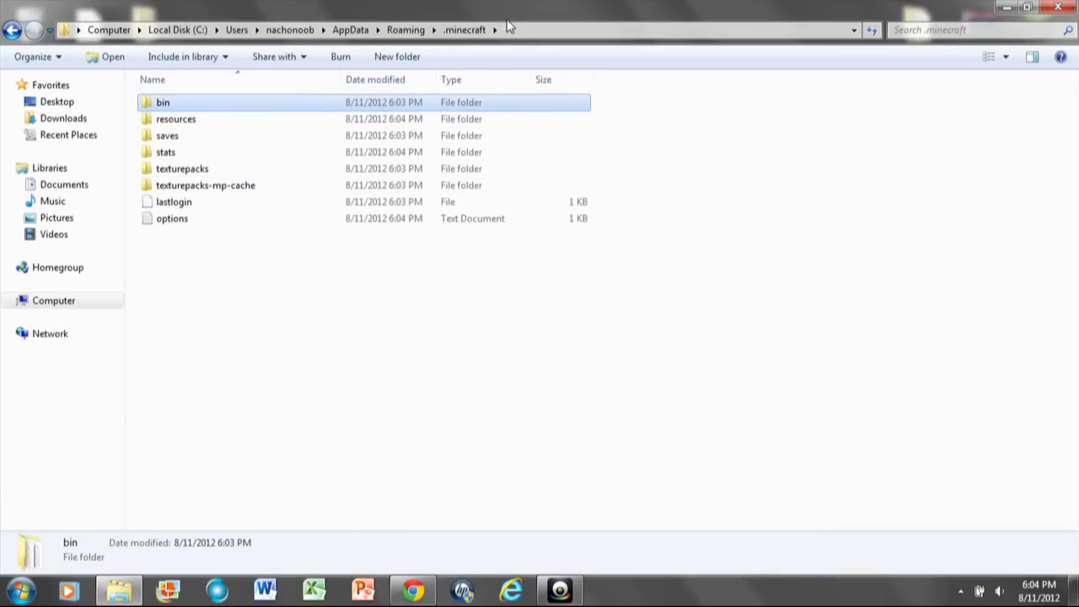
left_click(1033, 7)
left_click_drag(496, 327, 472, 122)
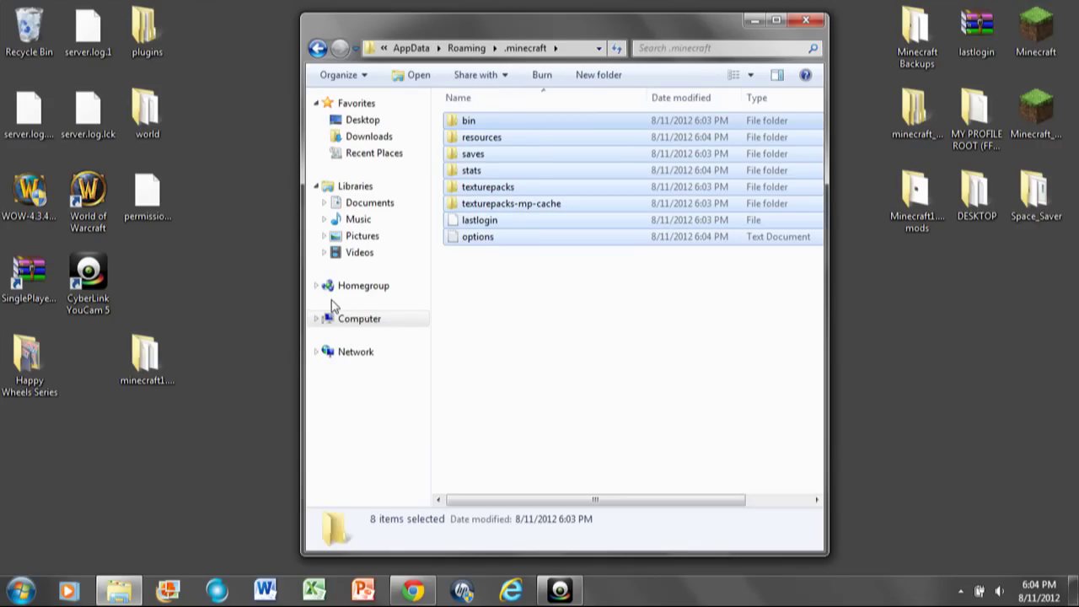
double_click(154, 358)
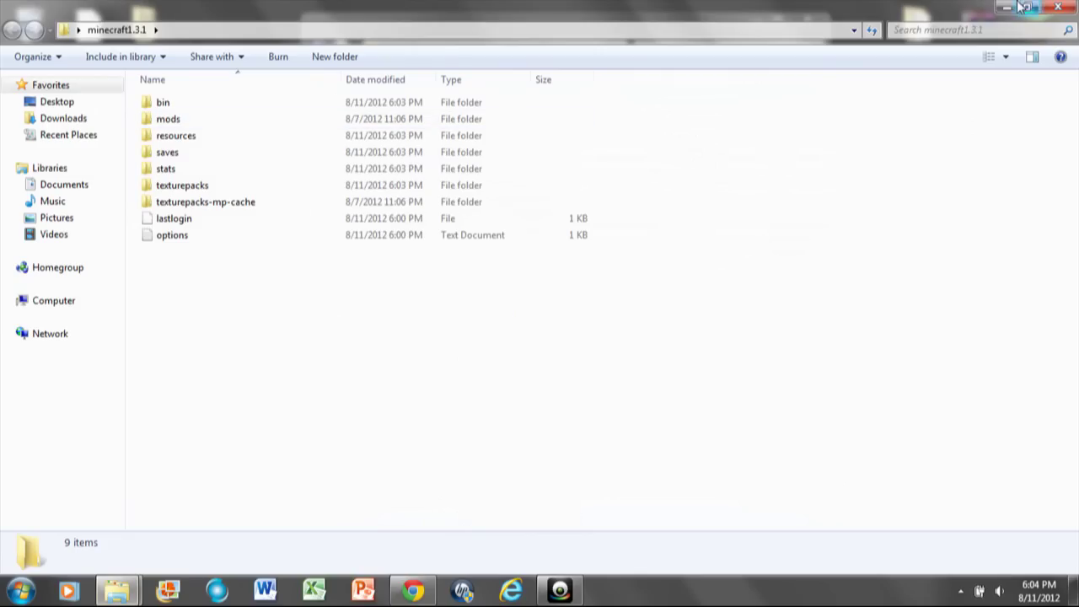
left_click(1018, 7)
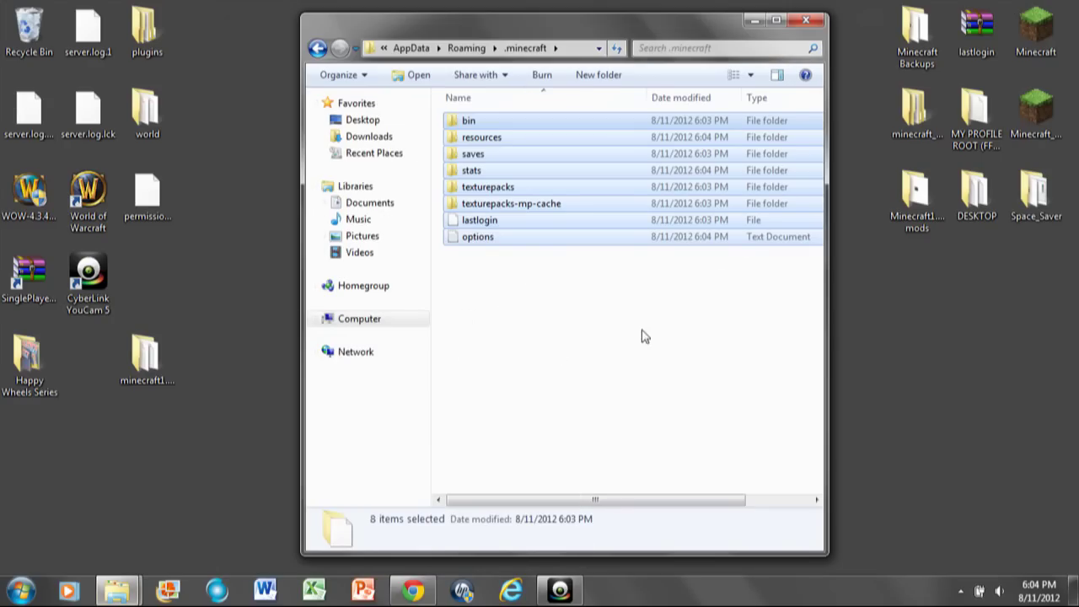
left_click_drag(527, 309, 570, 362)
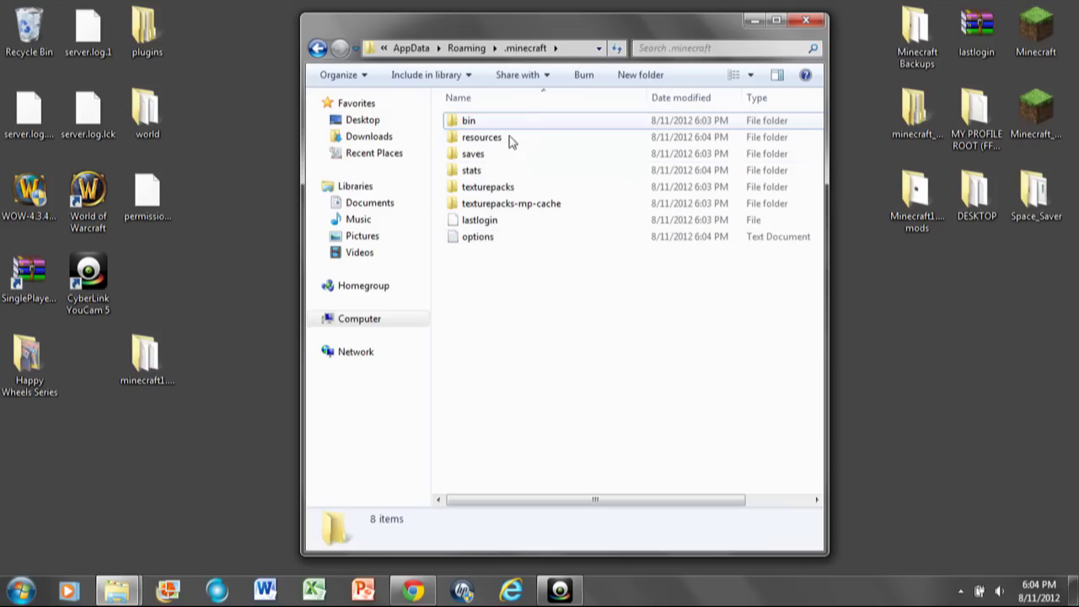
- Create a new folder named mods inside the .minecraft folder
right_click(535, 379)
mouse_move(592, 345)
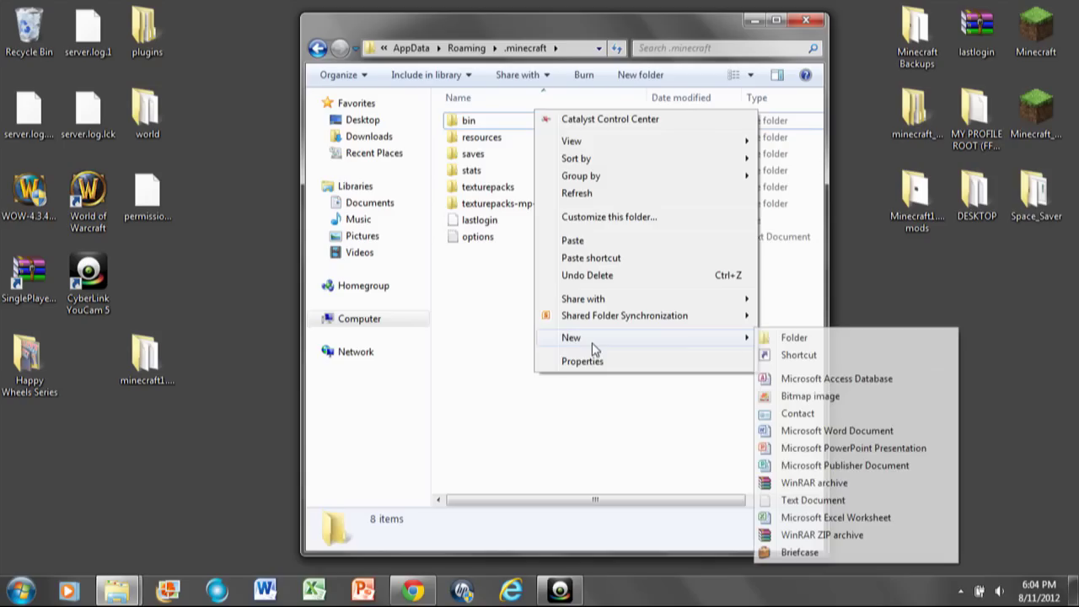
left_click(835, 338)
key("BackSpace")
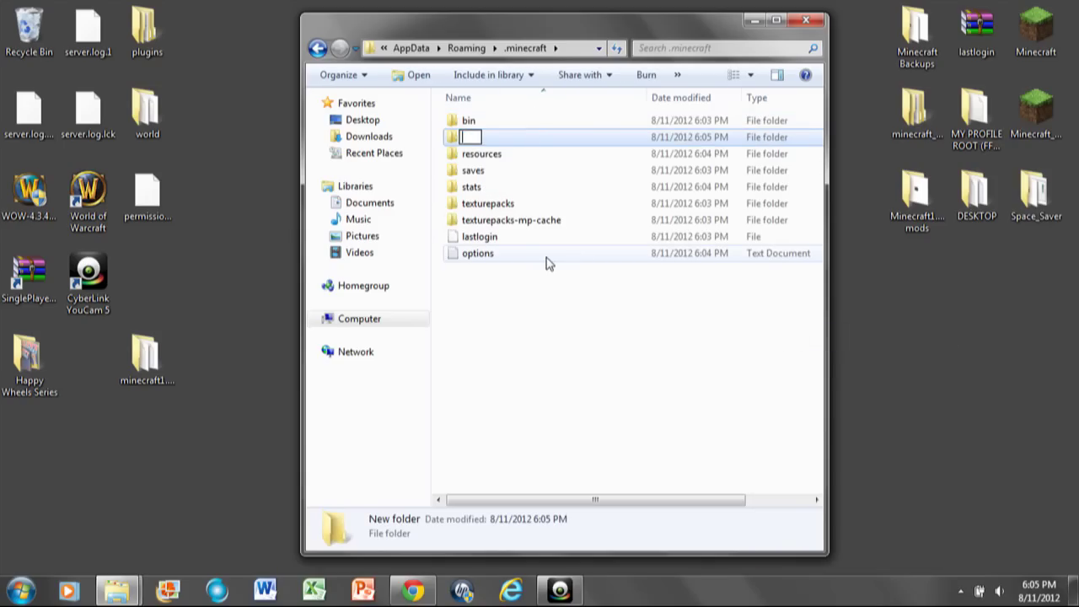
type("mods")
key("Return")
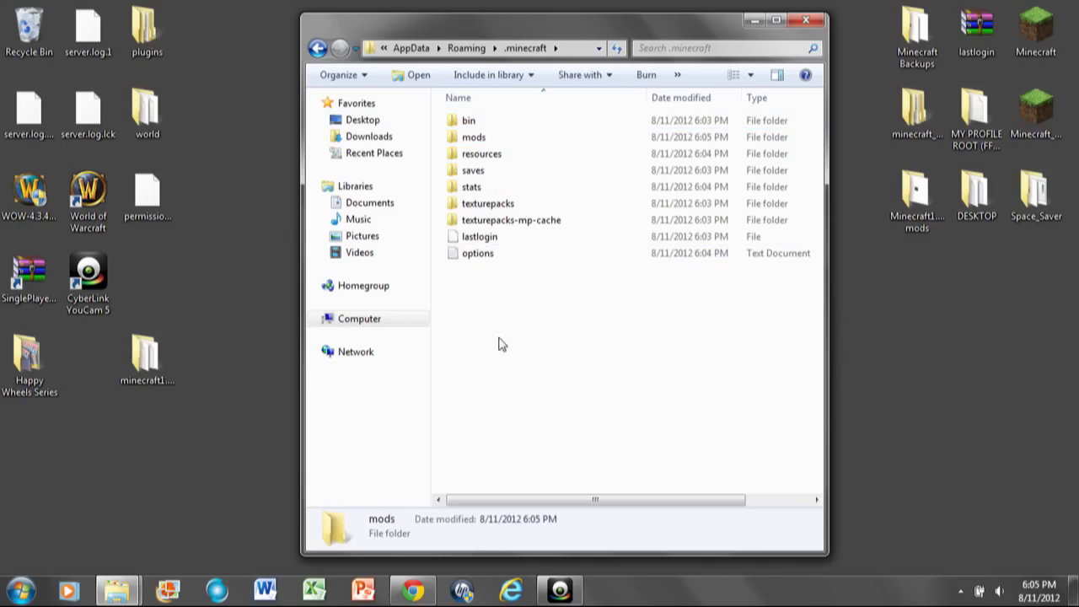
left_click(501, 343)
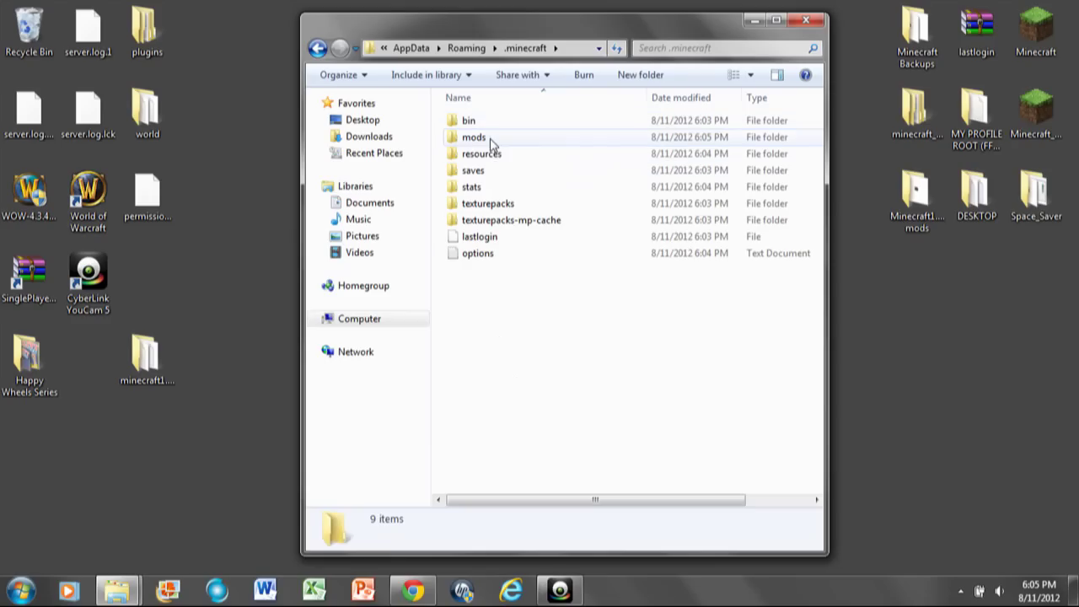
- Open the minecraft archive from the bin folder in WinRAR, dock it to one half of the screen and minimize the folder window
left_click(493, 135)
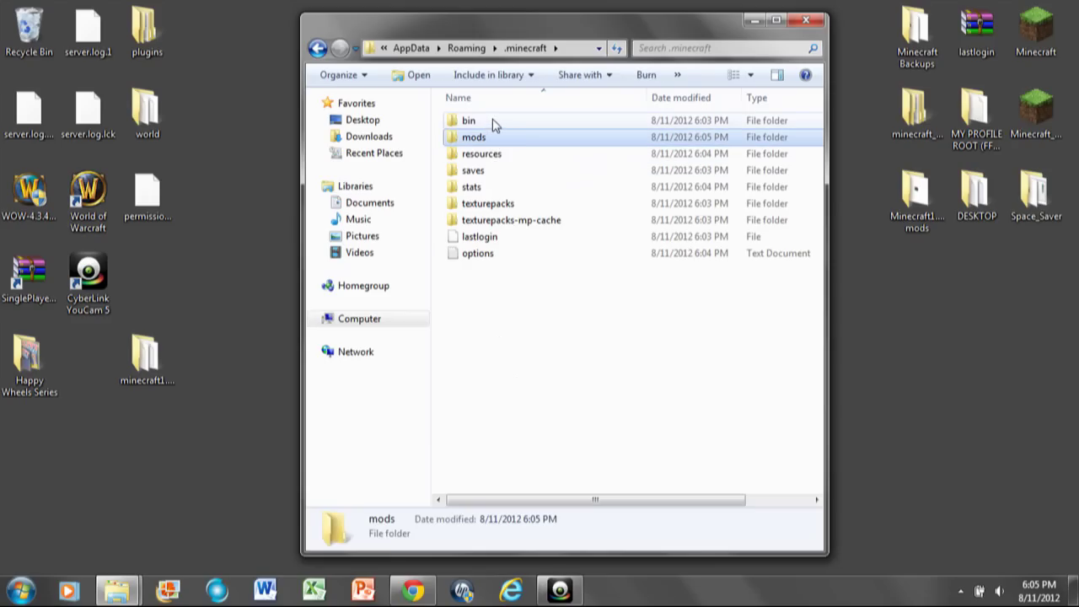
double_click(493, 123)
double_click(500, 204)
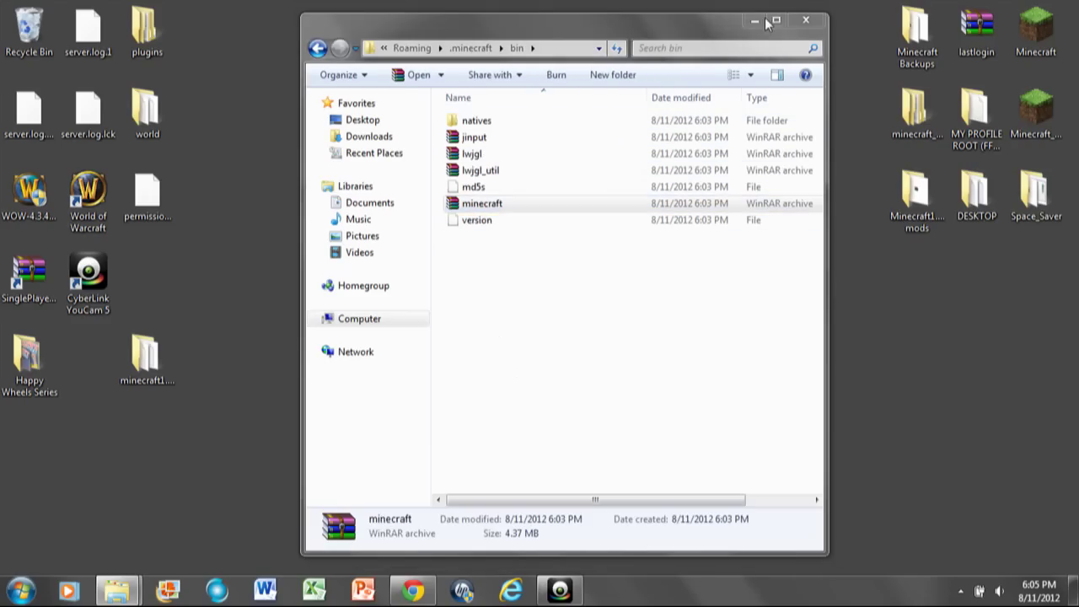
left_click_drag(700, 19, 1077, 19)
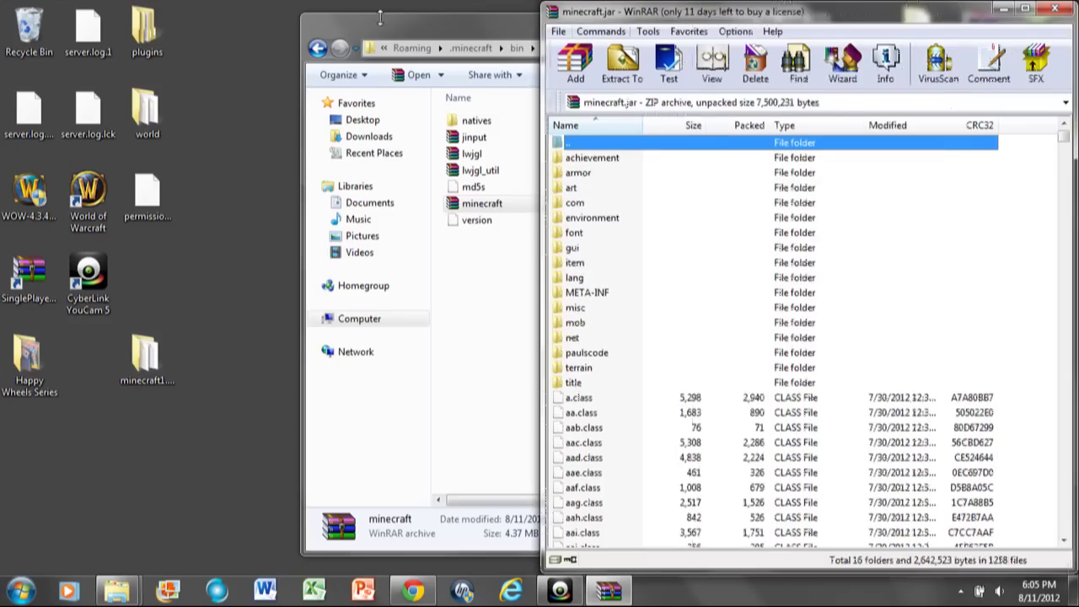
left_click(710, 20)
left_click(755, 19)
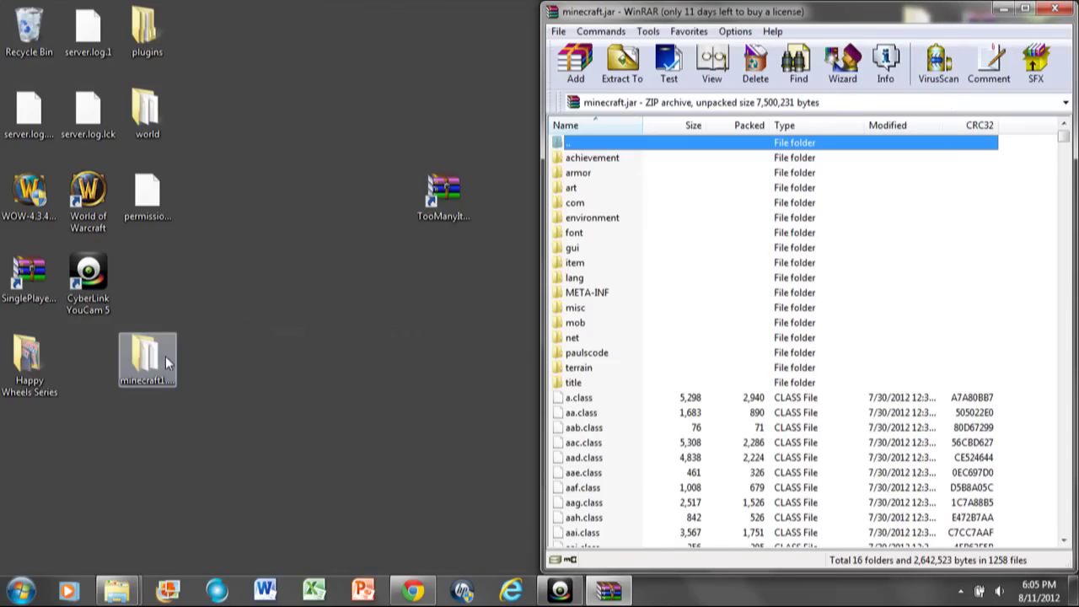
- Open the TooManyItems archive from the desktop and dock its window beside minecraft.jar
left_click_drag(445, 253, 410, 192)
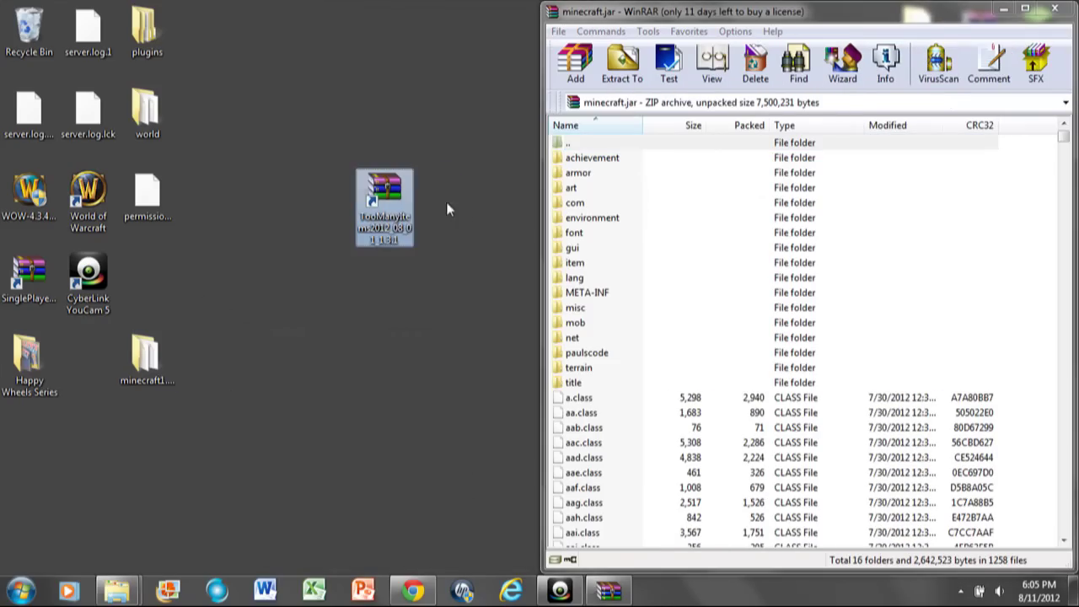
double_click(385, 207)
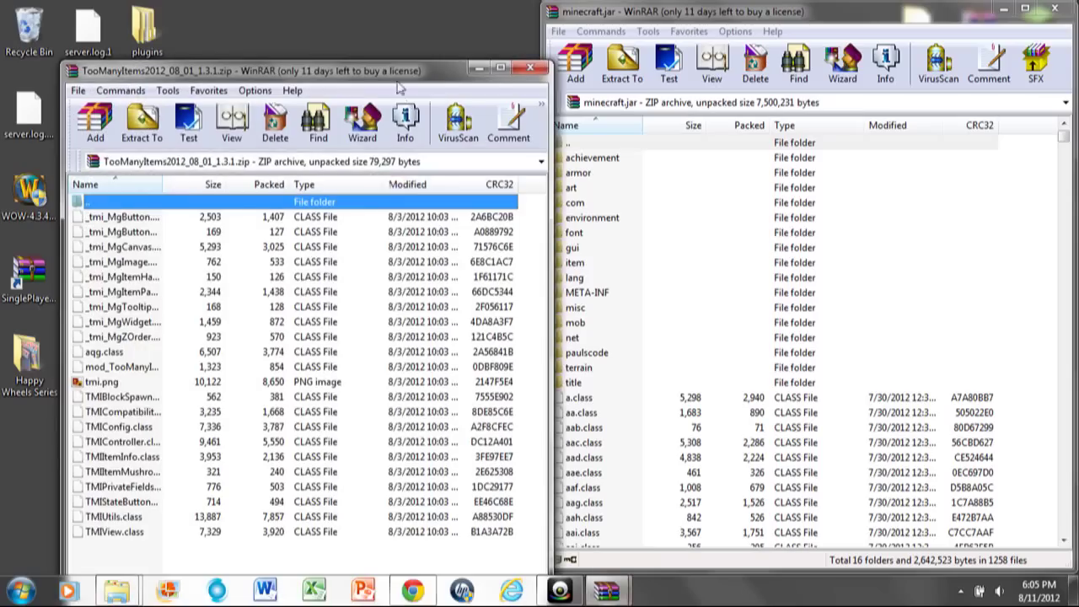
left_click_drag(394, 75, 0, 68)
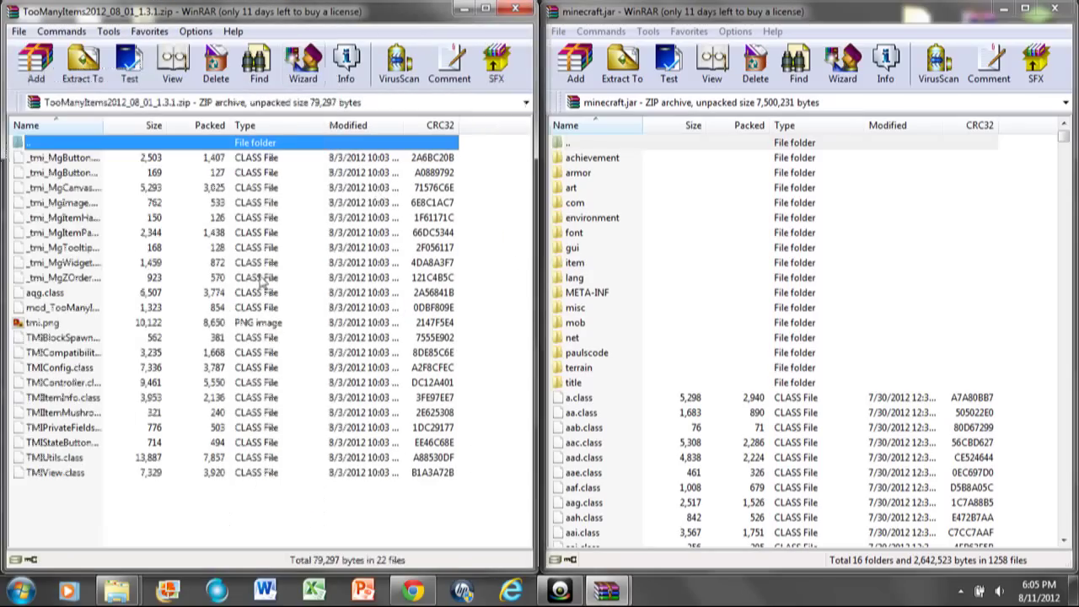
- Delete the META-INF folder from minecraft.jar and confirm the deletion
left_click(629, 294)
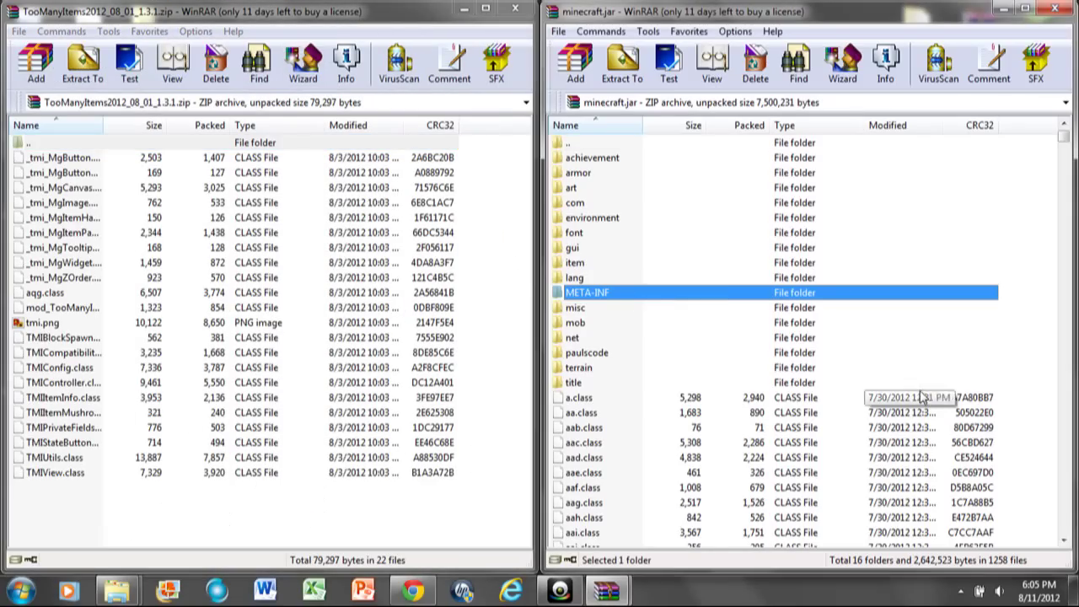
key("Delete")
left_click(556, 349)
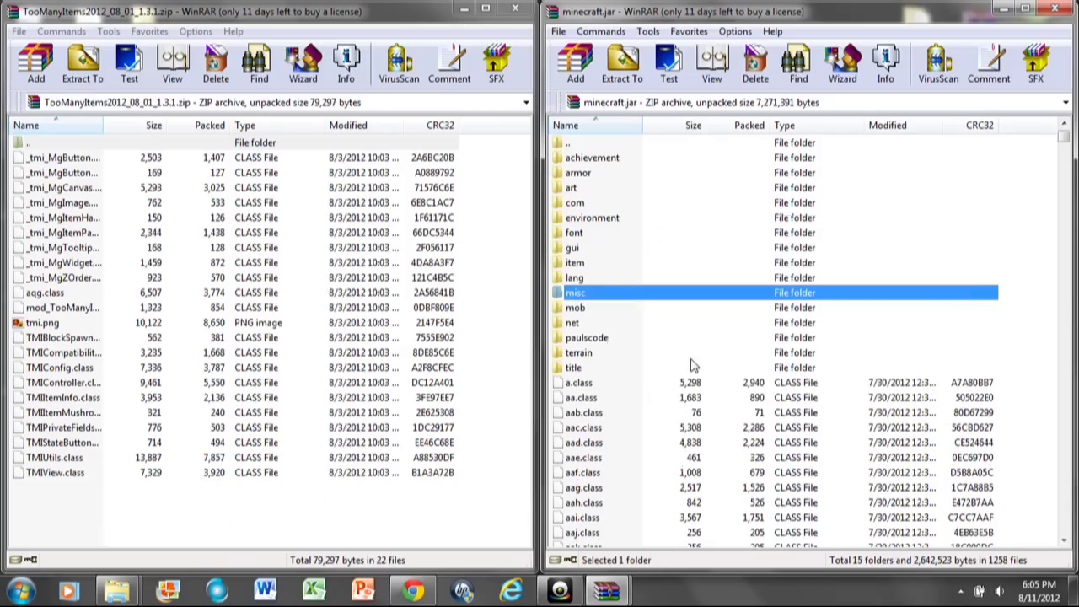
- Copy all files from the TooManyItems archive into minecraft.jar, accepting the default archive parameters
left_click_drag(60, 512, 101, 157)
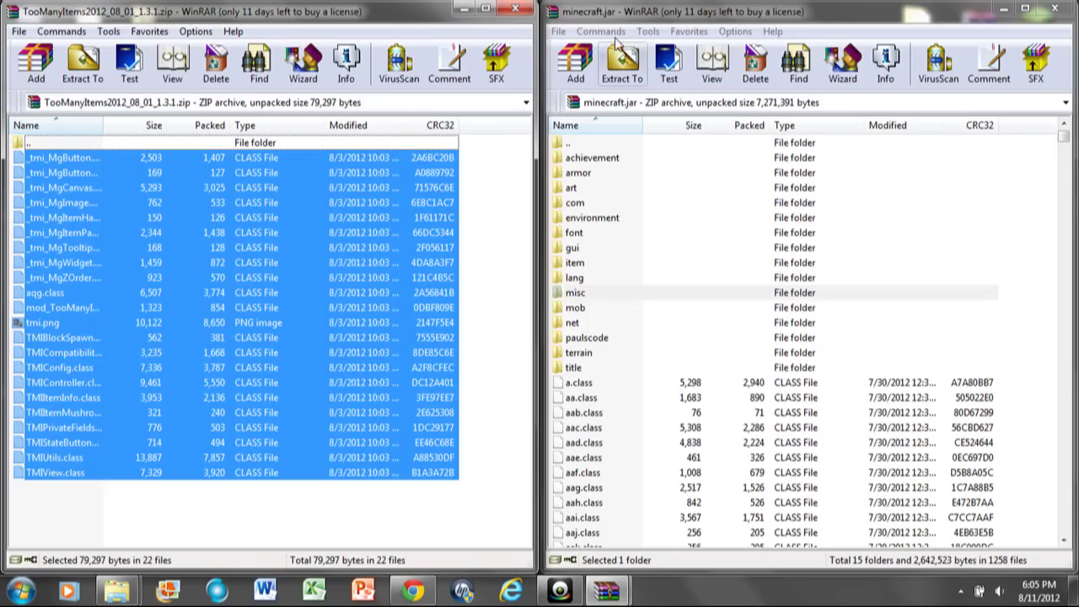
left_click_drag(217, 276, 877, 221)
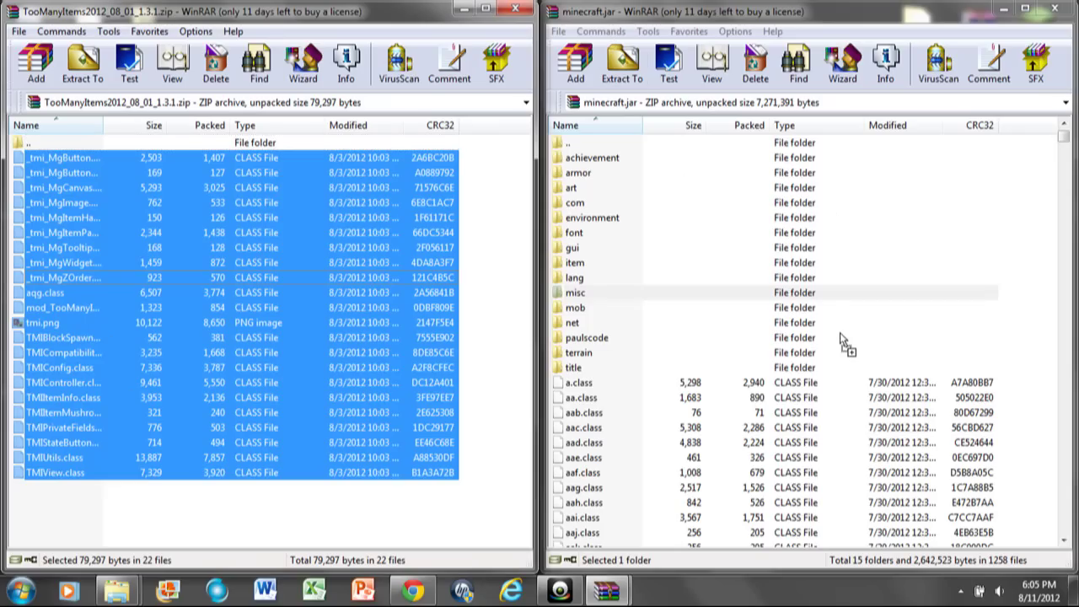
left_click_drag(841, 339, 840, 338)
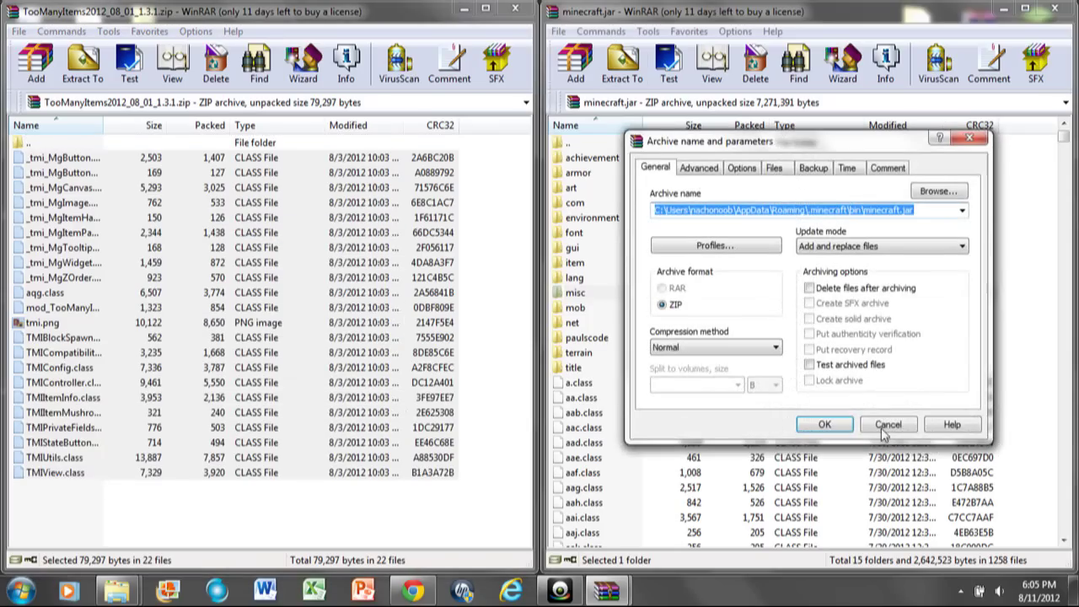
left_click(824, 425)
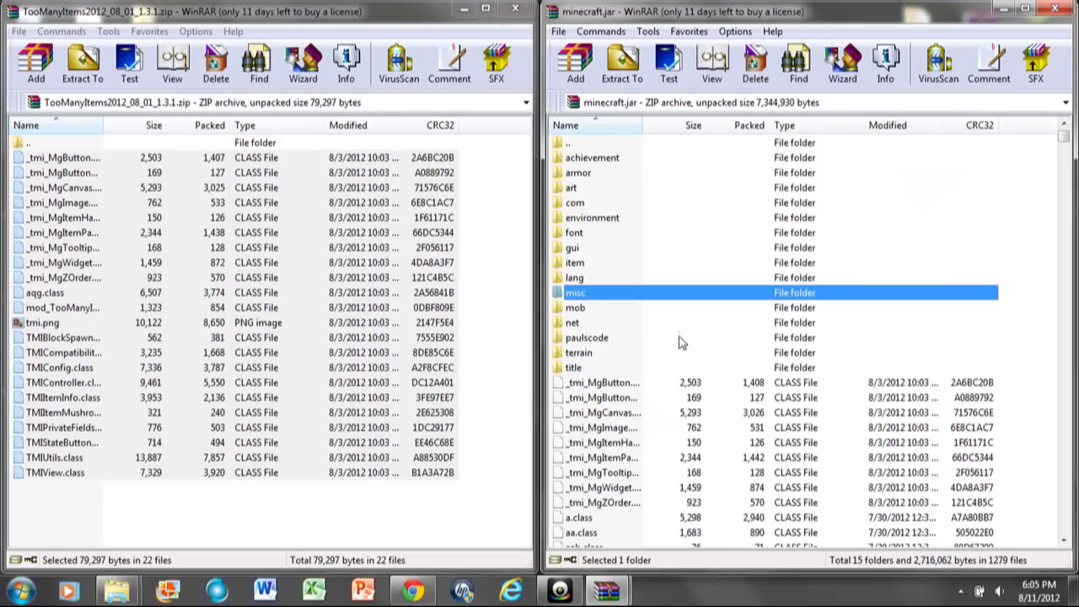
- Check the added _tmi class files in minecraft.jar and dismiss the dialog for opening an unknown file type
scroll(655, 389, "down", 3)
left_click(628, 252)
left_click(630, 295)
left_click(635, 335)
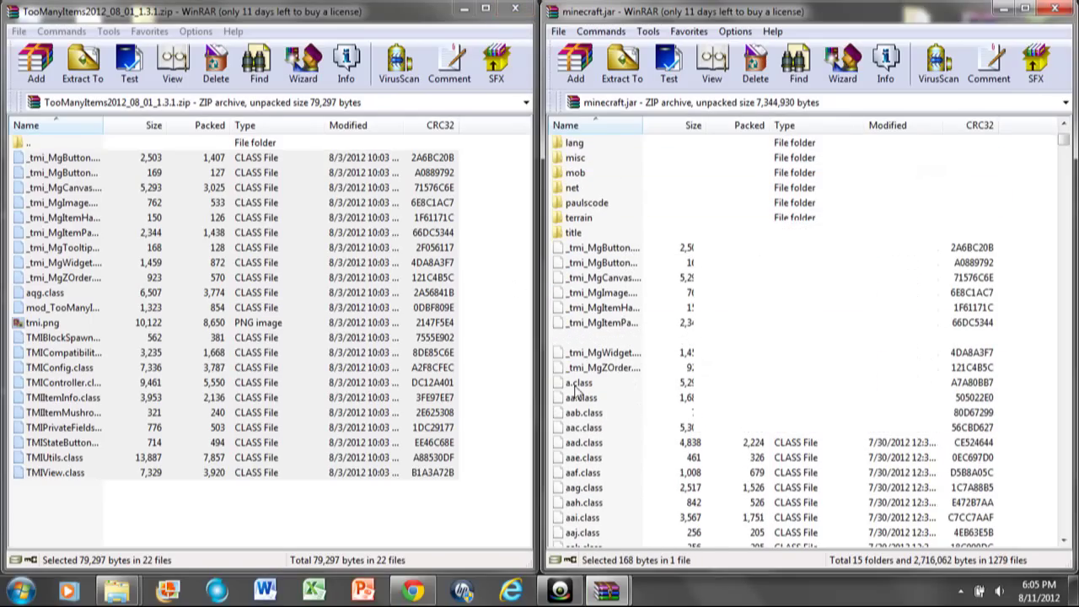
left_click(692, 184)
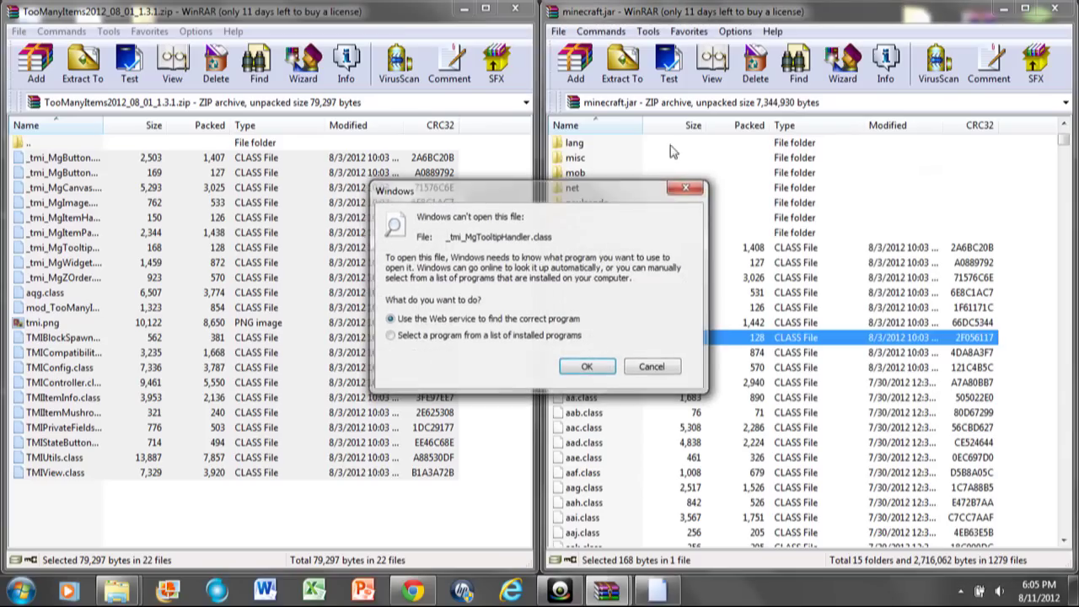
- Close the TooManyItems and minecraft.jar archive windows
left_click(517, 10)
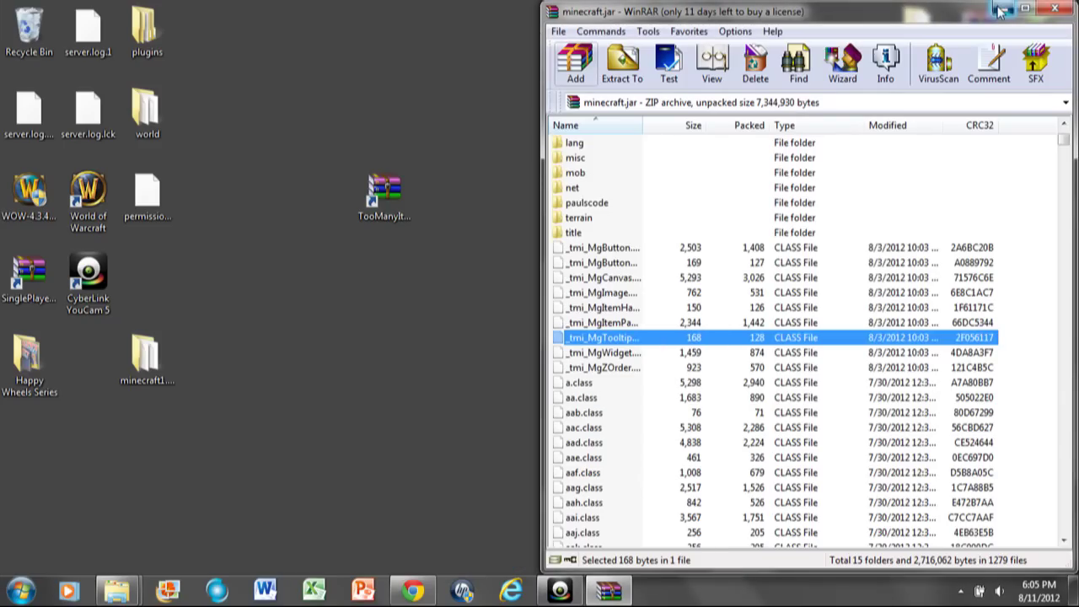
left_click(1005, 9)
right_click(620, 595)
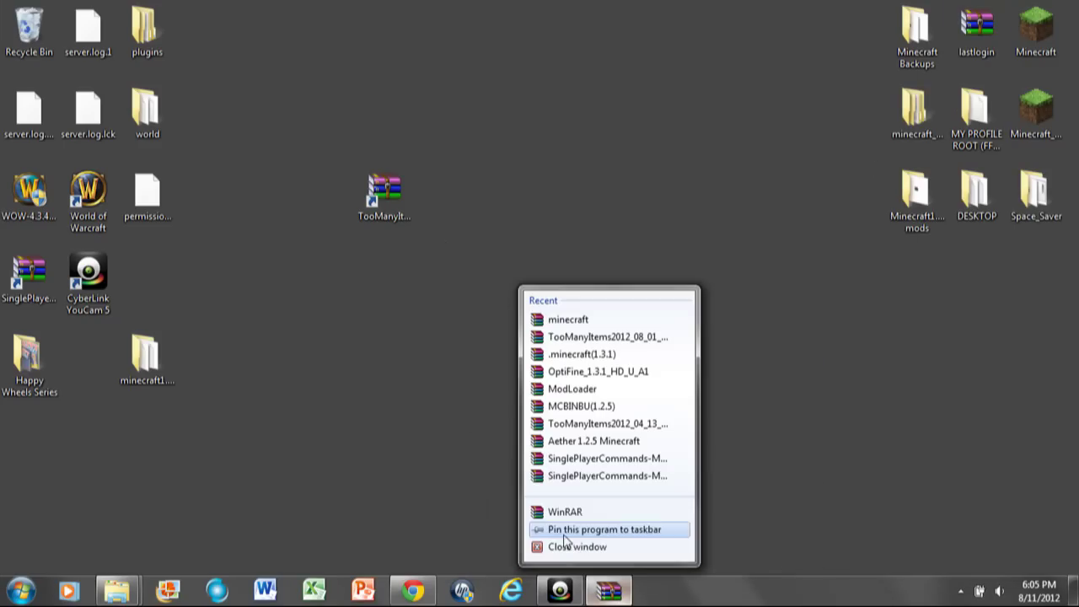
left_click(561, 546)
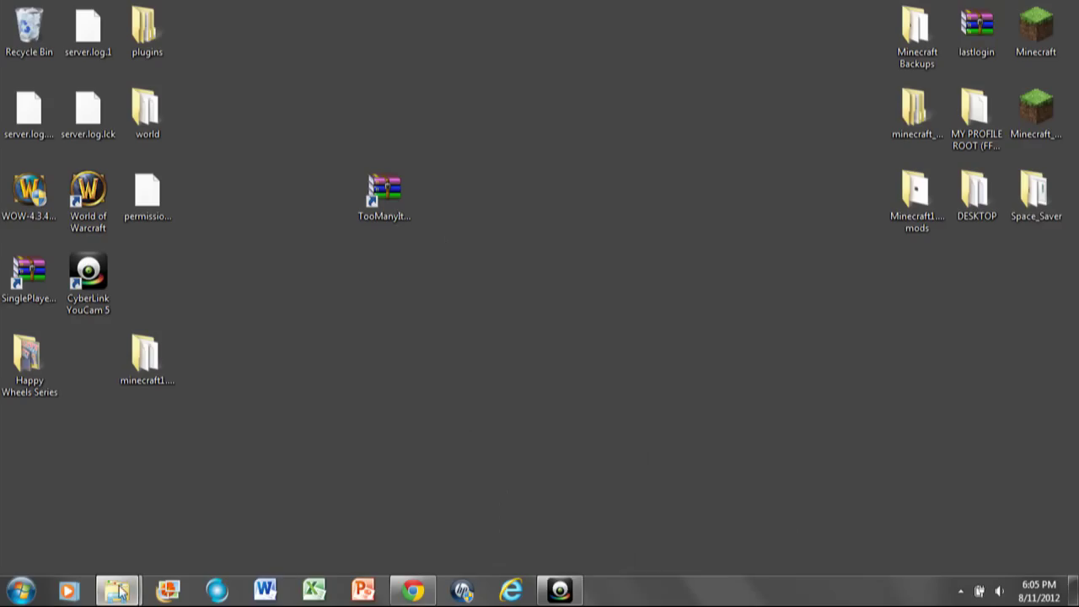
- Restore the bin folder window and go back to the .minecraft folder
left_click(85, 506)
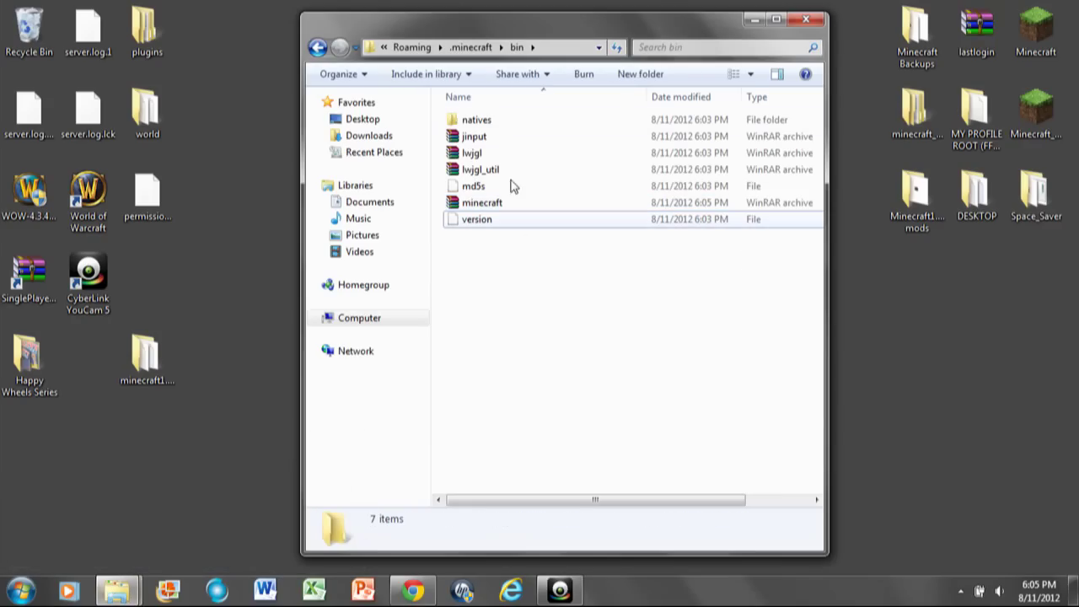
left_click(317, 47)
left_click(516, 264)
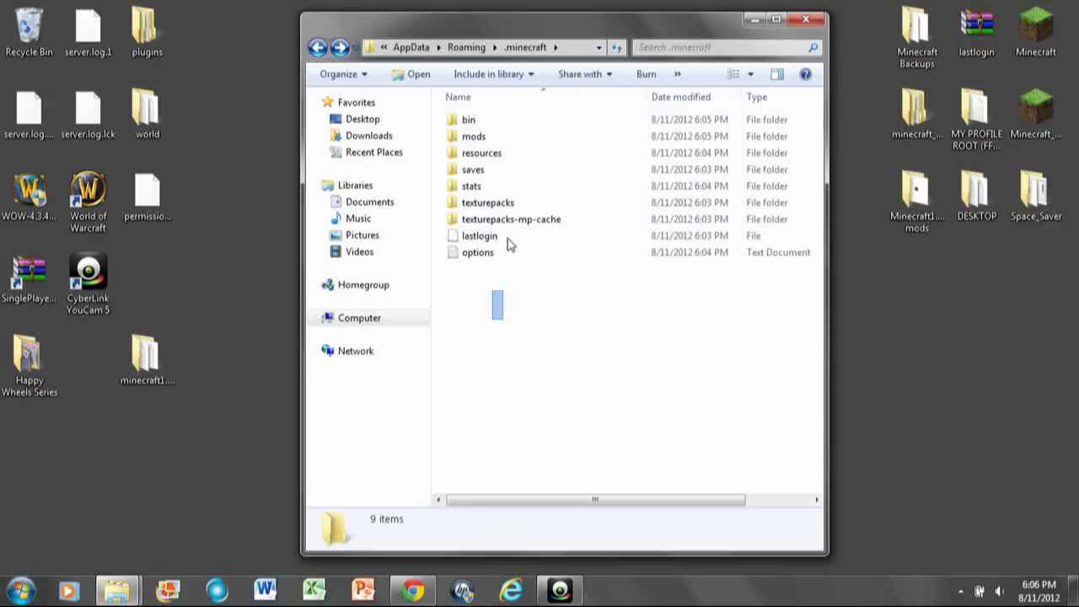
- Close the .minecraft folder window and line up the minecraft1 folder and TooManyItems archive with the other desktop icons
left_click(805, 18)
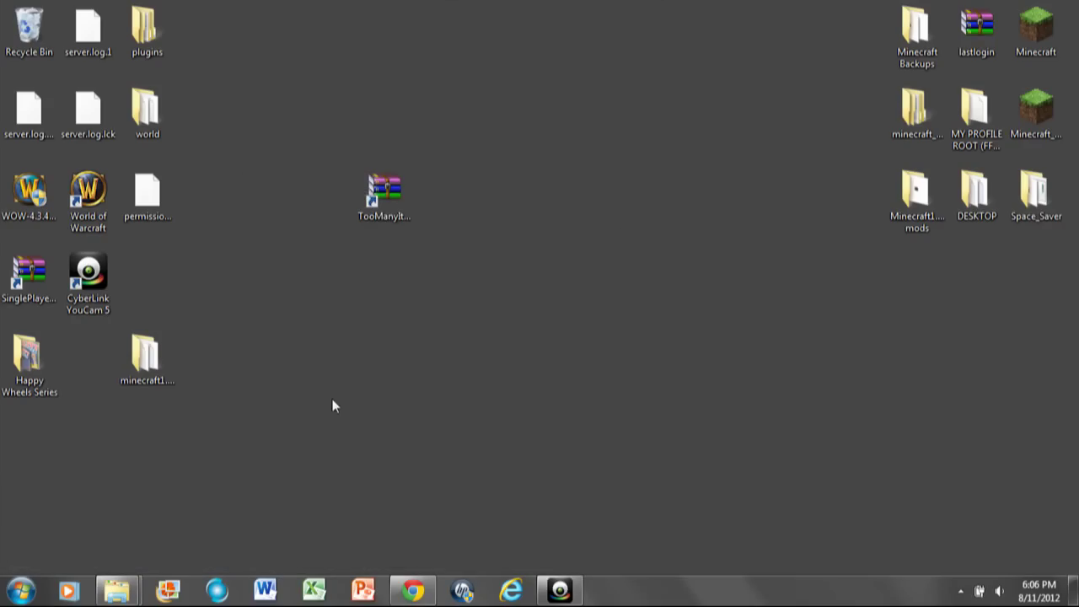
left_click_drag(123, 361, 84, 362)
left_click_drag(378, 203, 147, 279)
- Launch Minecraft, log in with the remembered account details and maximize the game window
double_click(1036, 31)
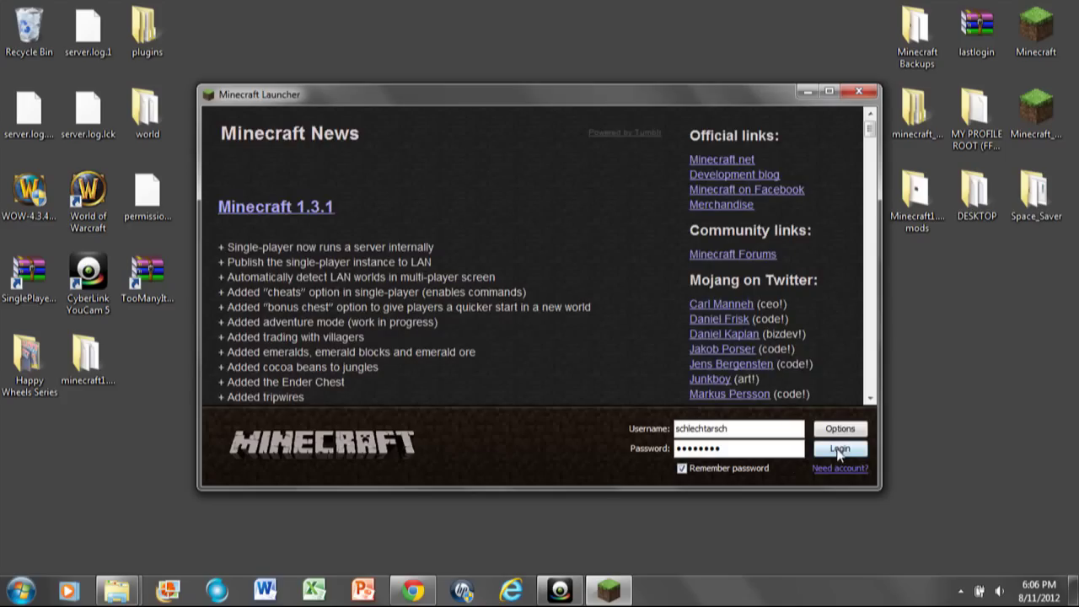
left_click(839, 449)
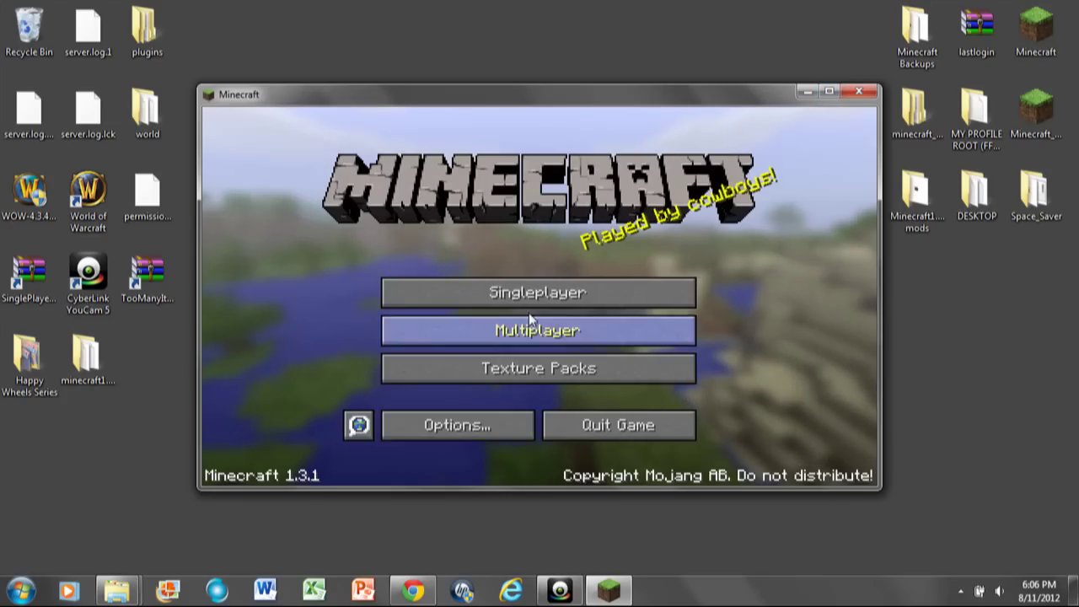
left_click(829, 91)
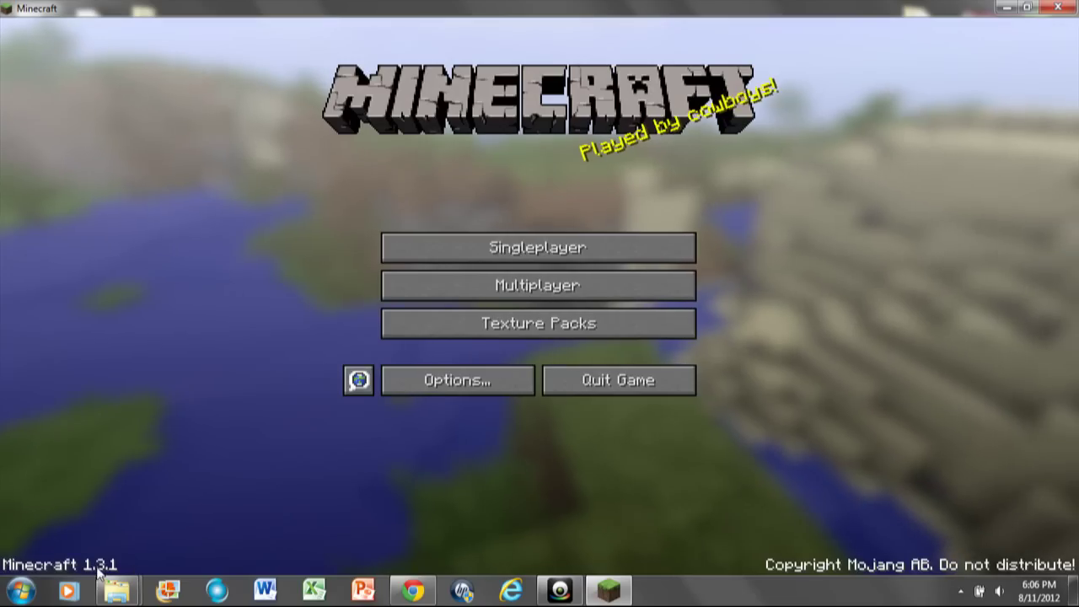
- Create a singleplayer survival world named New World, leaving the additional world options at their defaults
left_click(553, 252)
left_click(578, 499)
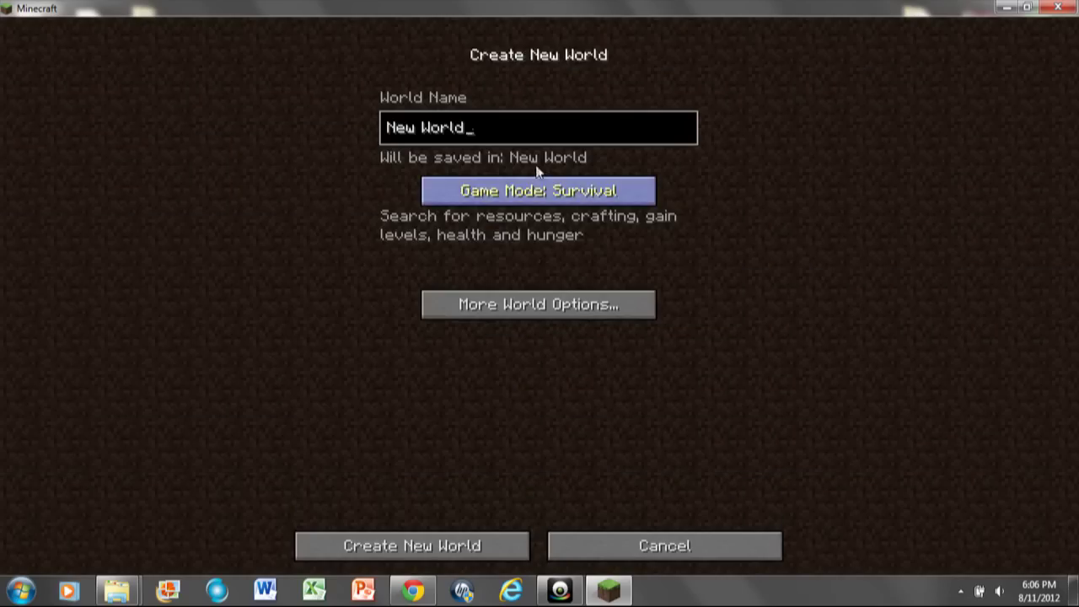
left_click(554, 315)
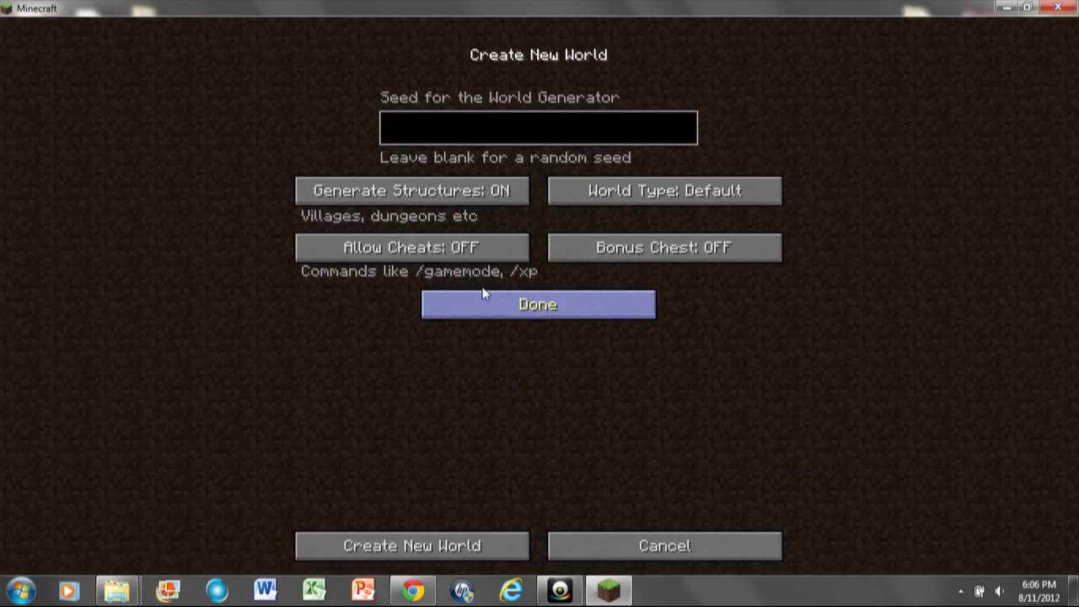
left_click(539, 315)
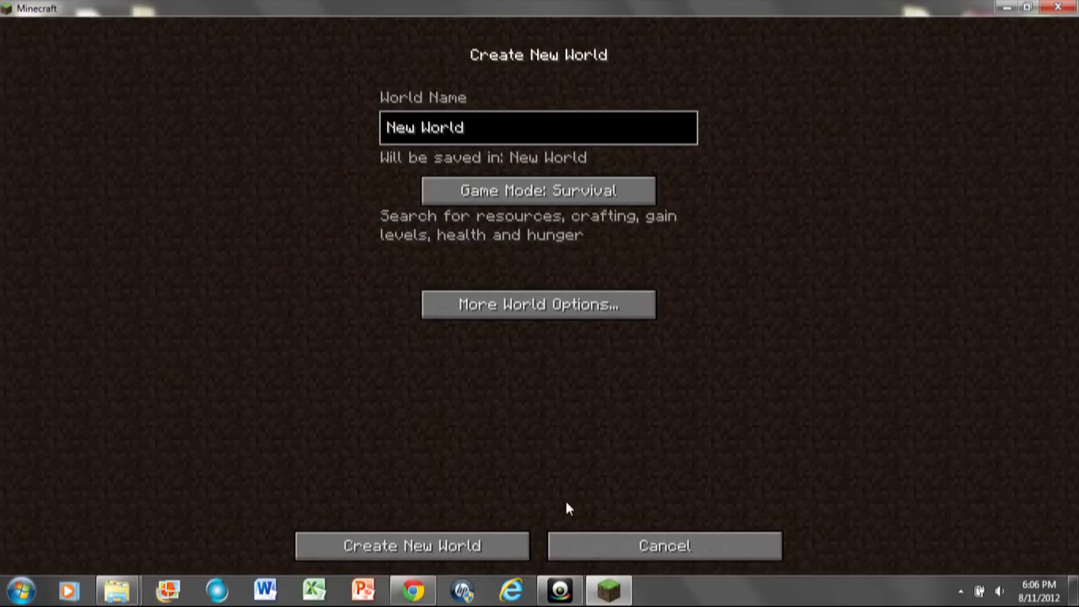
left_click(504, 542)
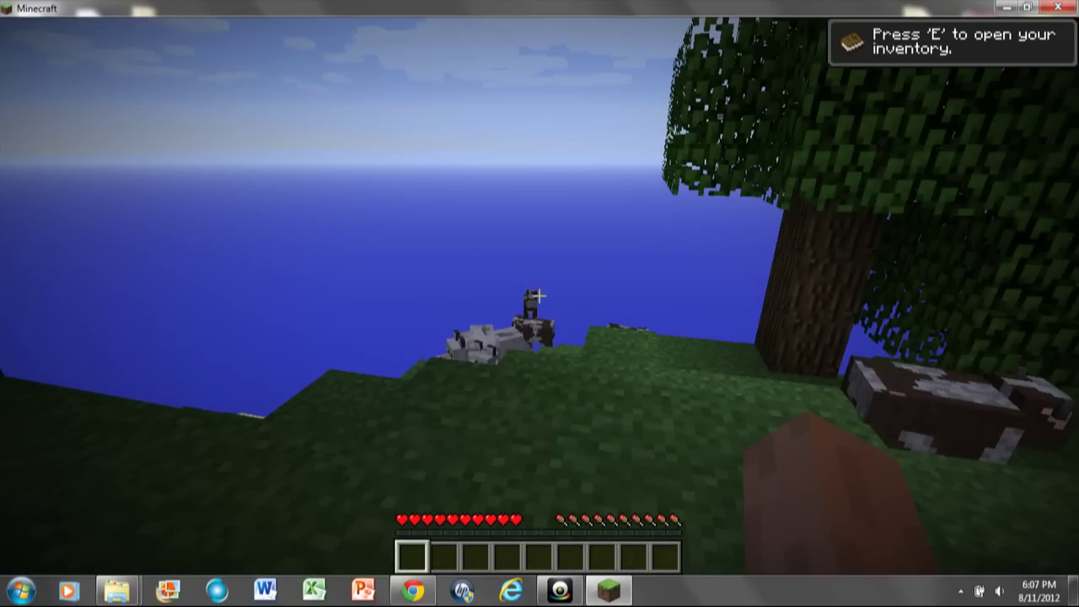
- Open the inventory and look through both pages of the TooManyItems item list
key("e")
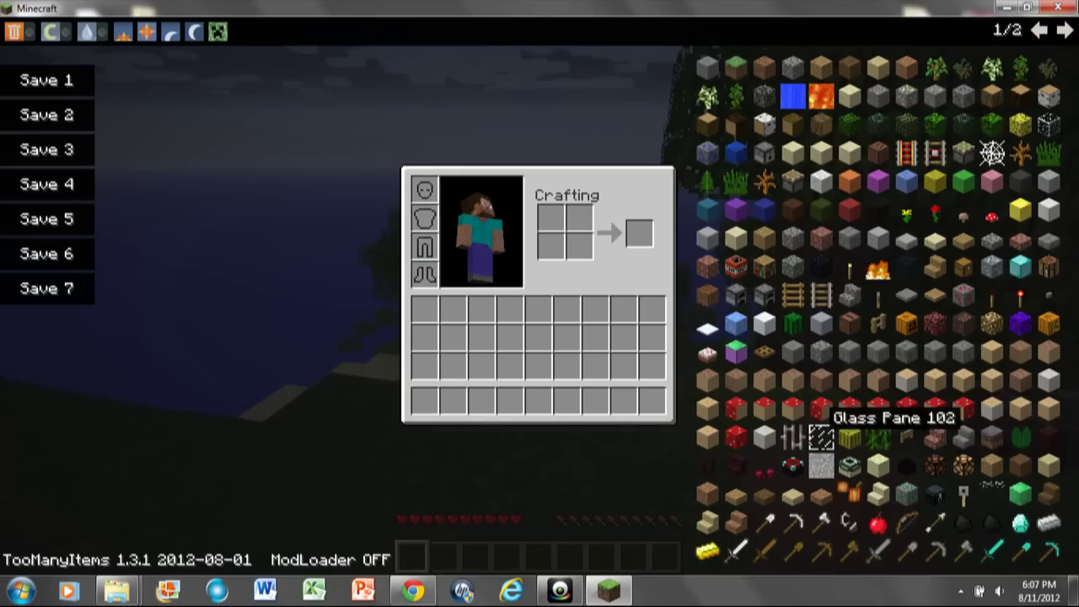
left_click(1066, 31)
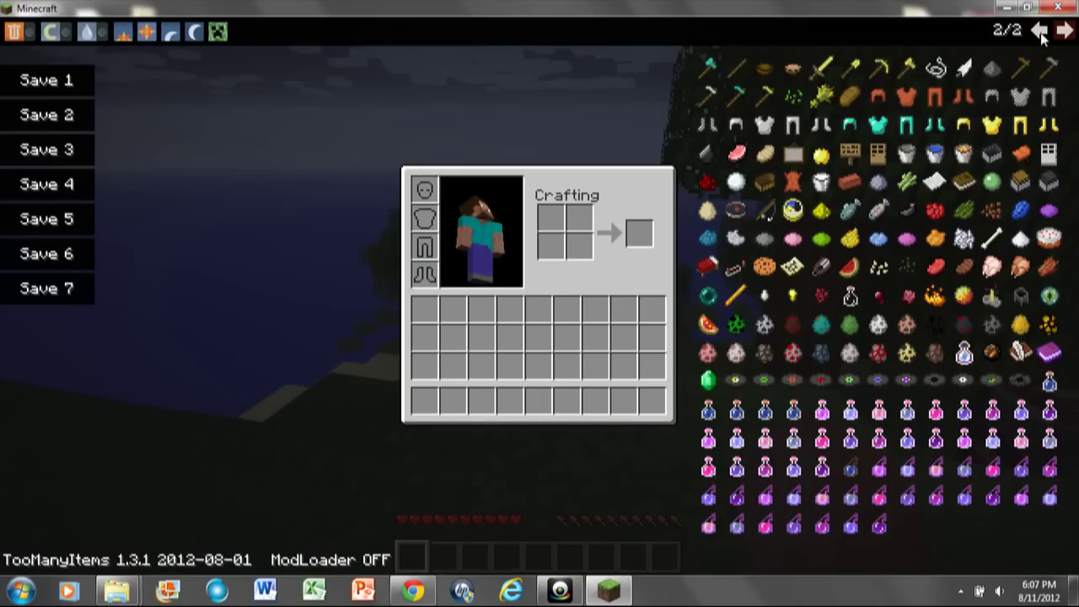
left_click(1039, 31)
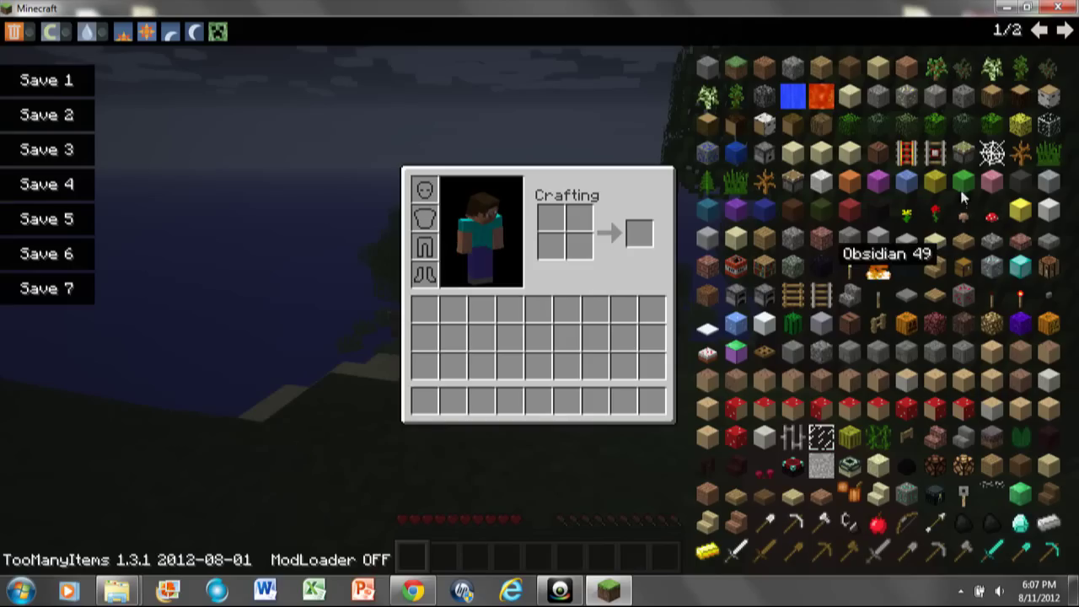
- Switch the game to creative mode with TooManyItems and try flying around the trees near the spawn point
left_click(49, 35)
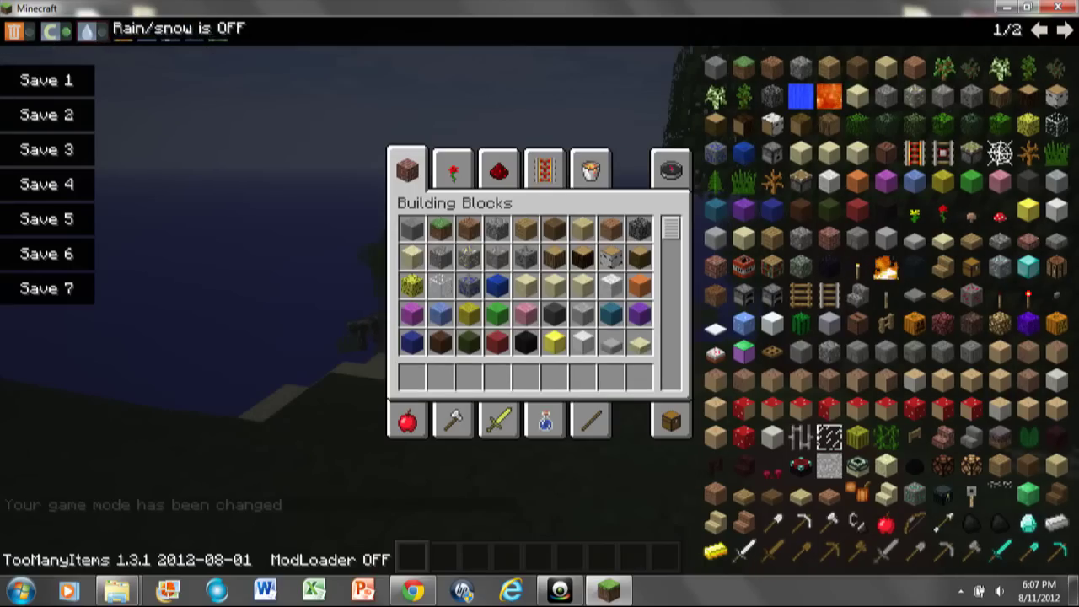
key("e")
key("space")
key("space")
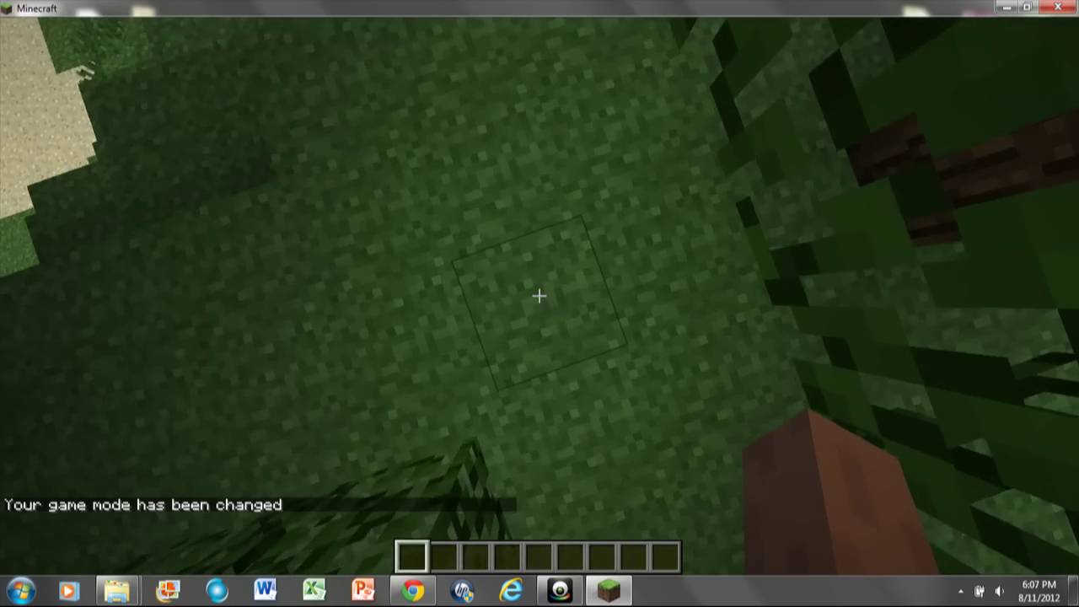
key("w")
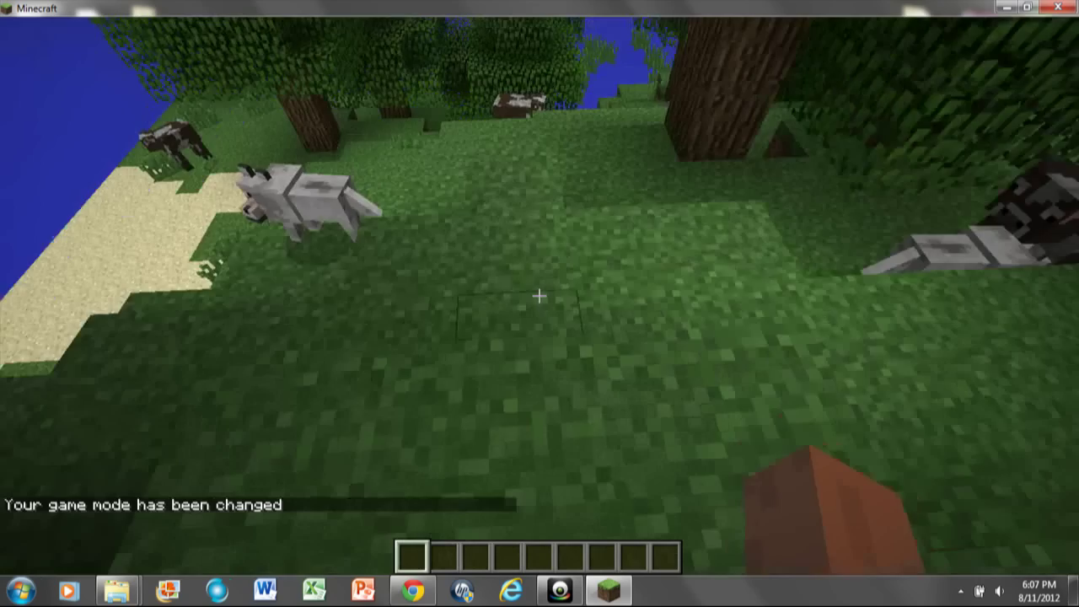
key("space")
key("space")
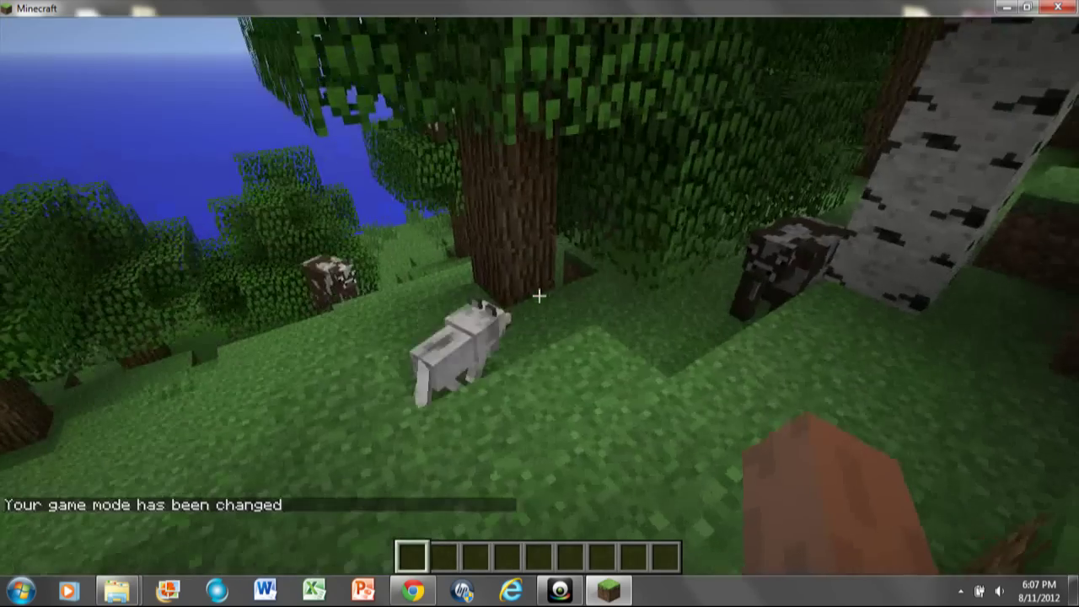
key("space")
key("space")
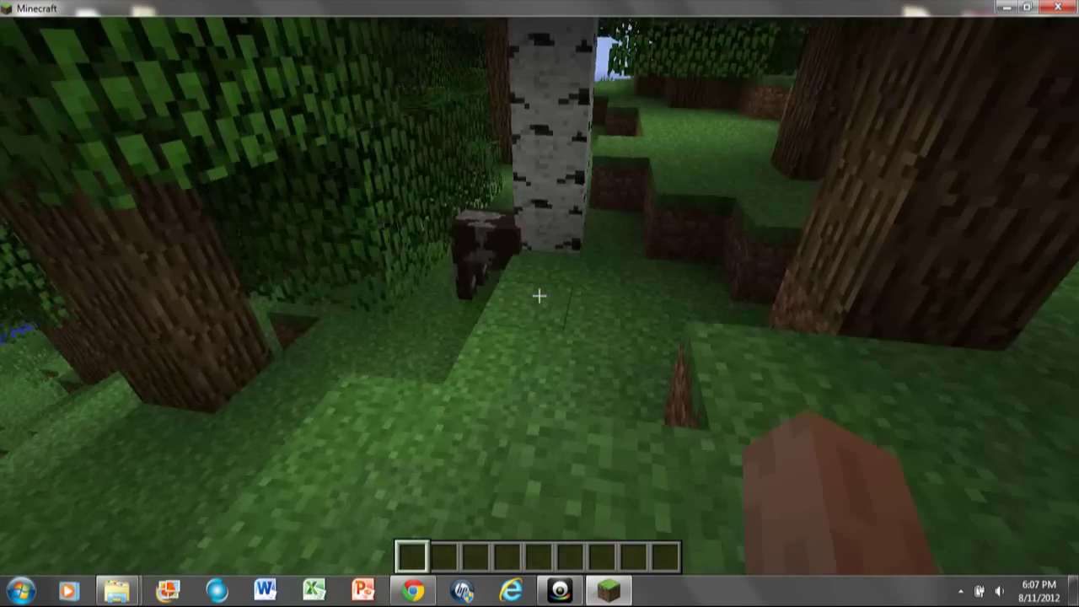
key("space")
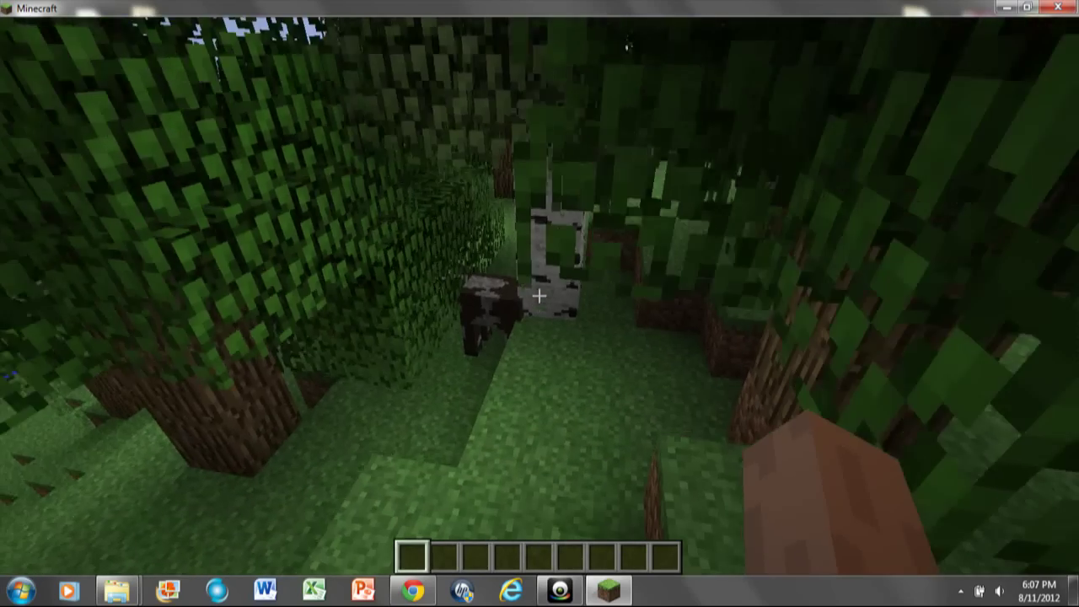
key("w")
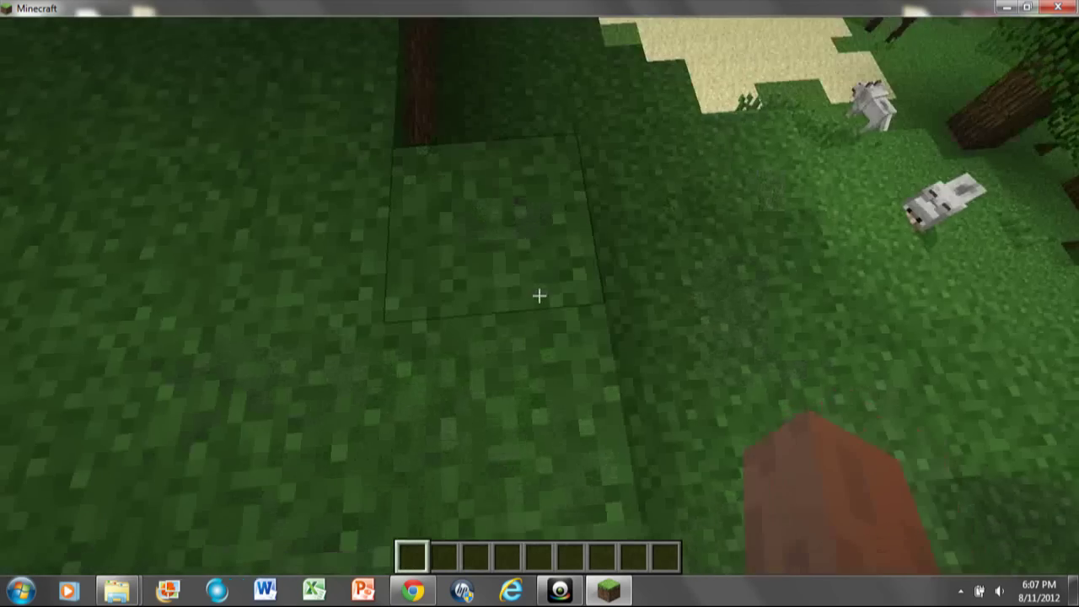
- Break several grass blocks near the trees in creative mode and briefly show the debug overlay
left_click_drag(539, 295, 540, 295)
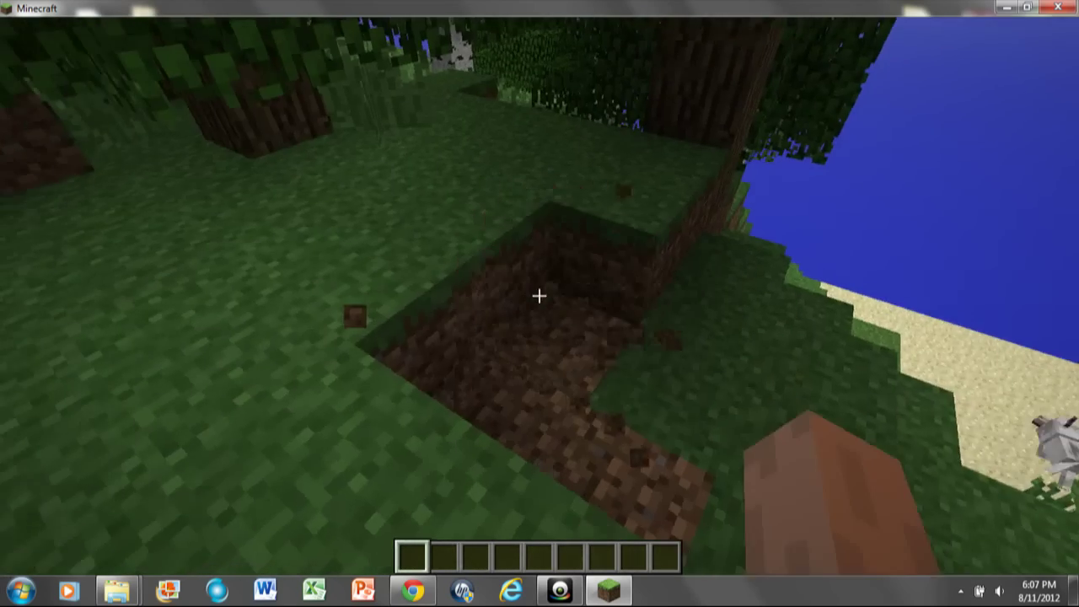
left_click(539, 296)
left_click(540, 295)
left_click(540, 295)
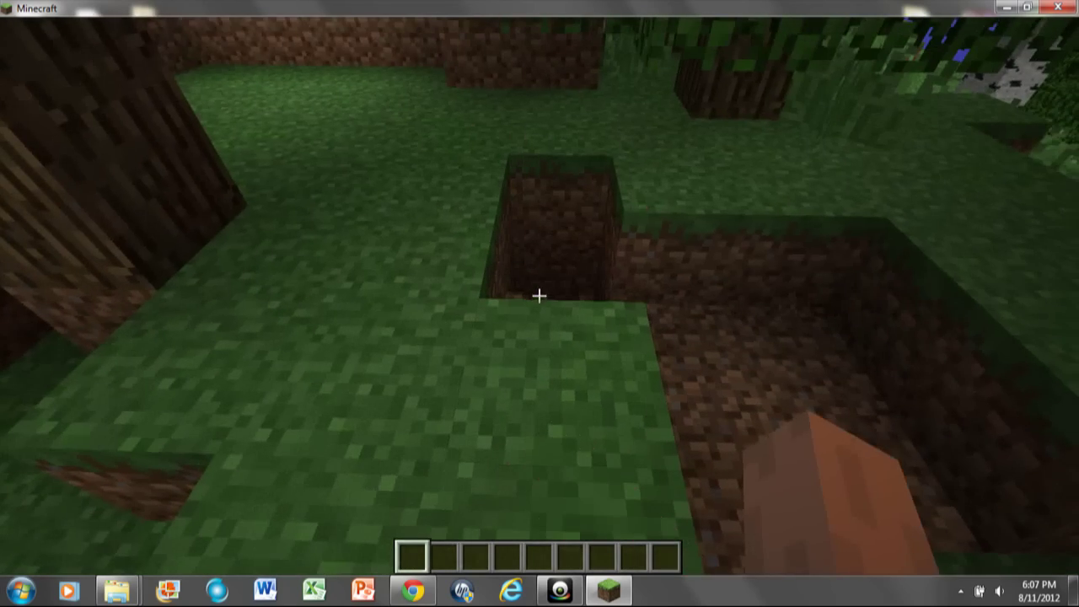
key("F3")
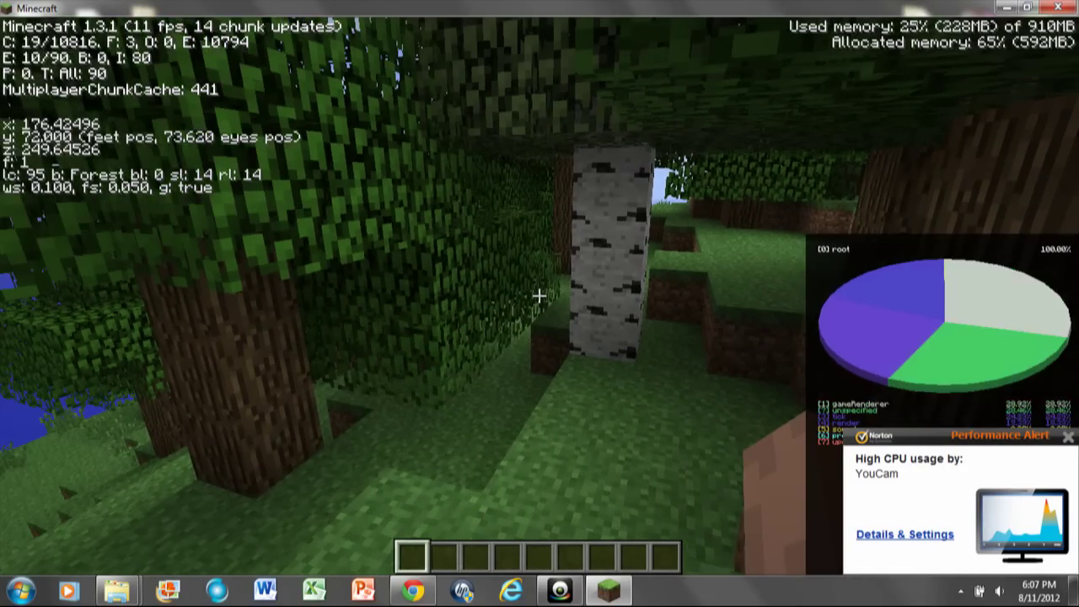
key("F3")
- Return to survival mode with TooManyItems and add a stack of 64 stone and an unlimited stone stack marked 111
key("e")
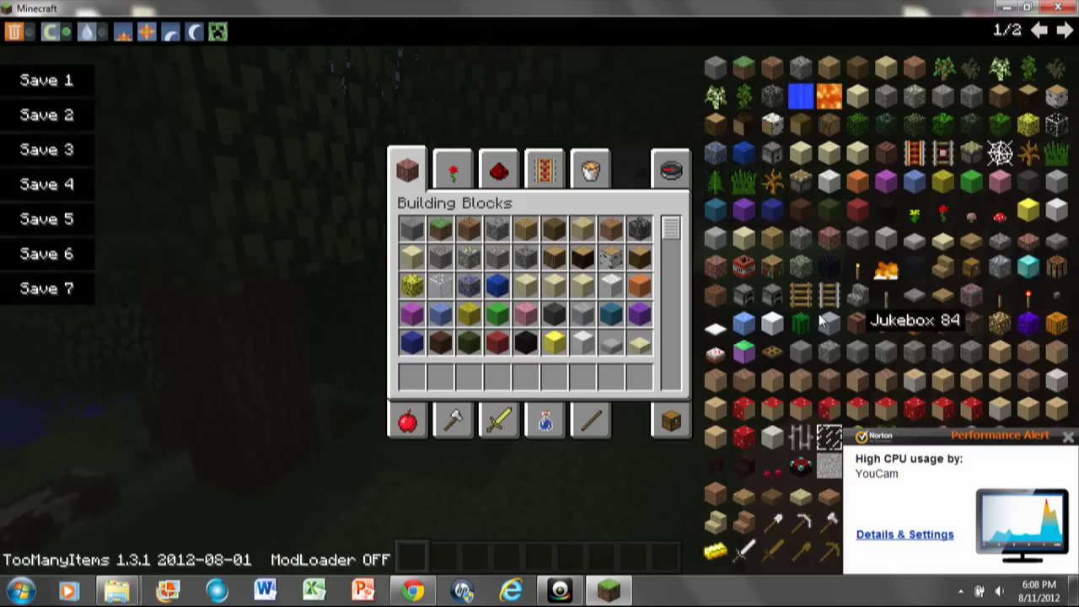
left_click(55, 32)
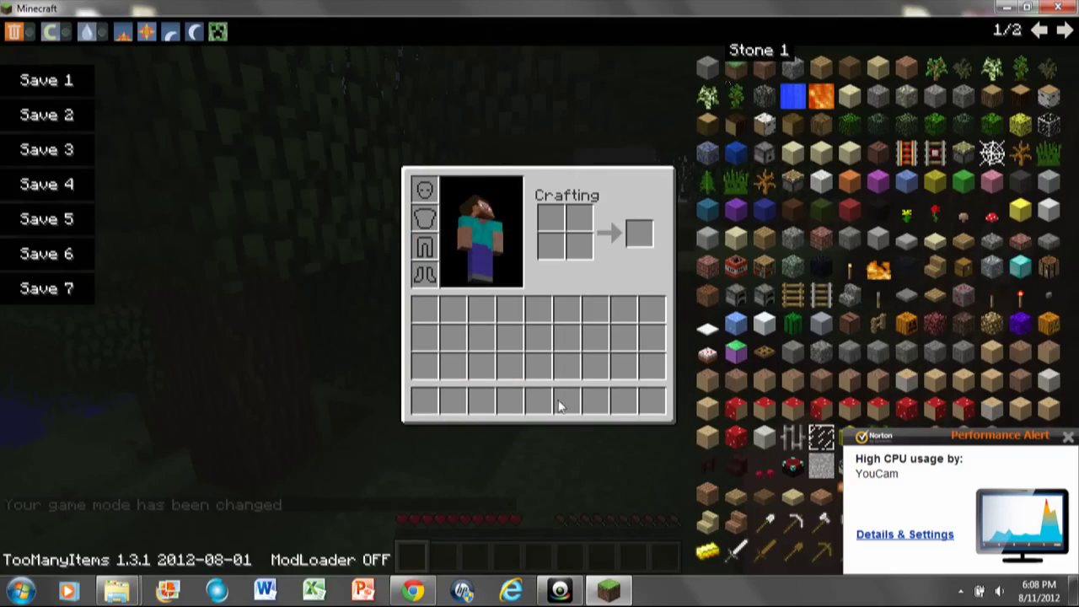
left_click(707, 66)
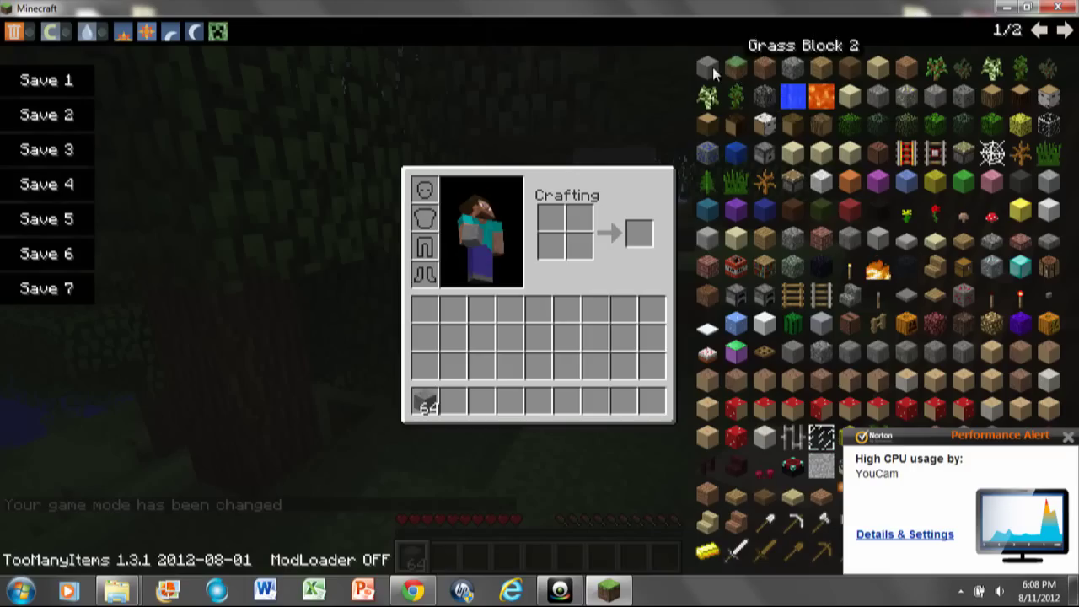
left_click(713, 69, "shift")
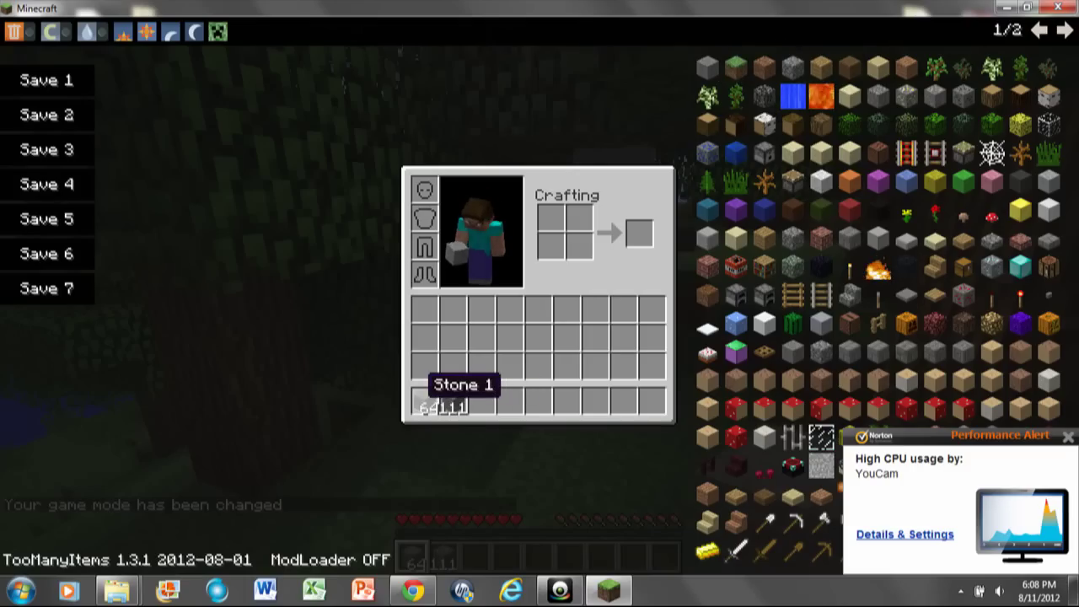
- Place several stone blocks from the unlimited stack and check its count in the inventory
key("e")
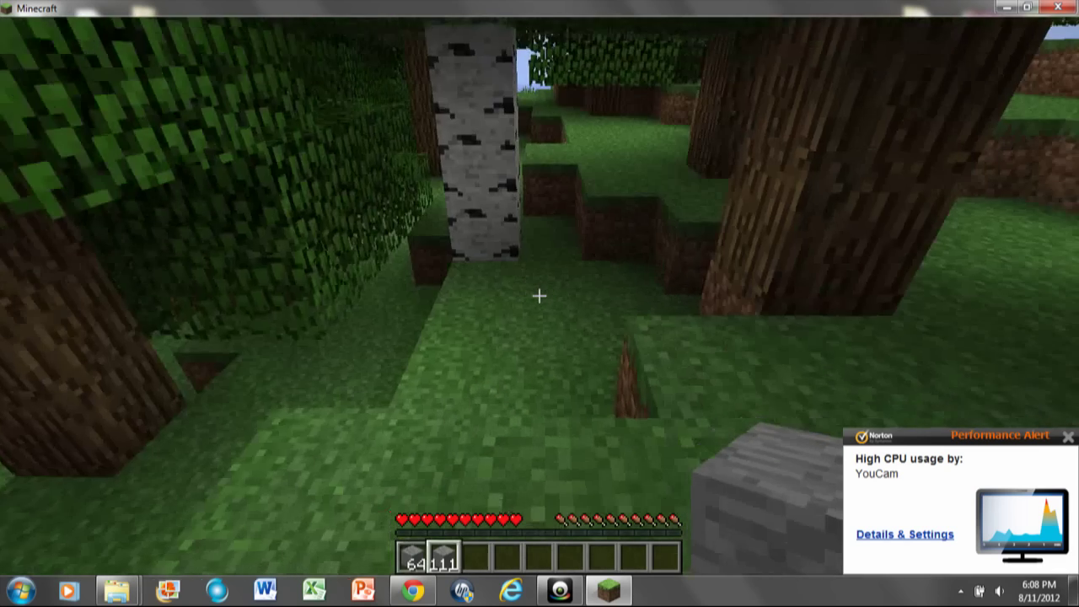
right_click(540, 296)
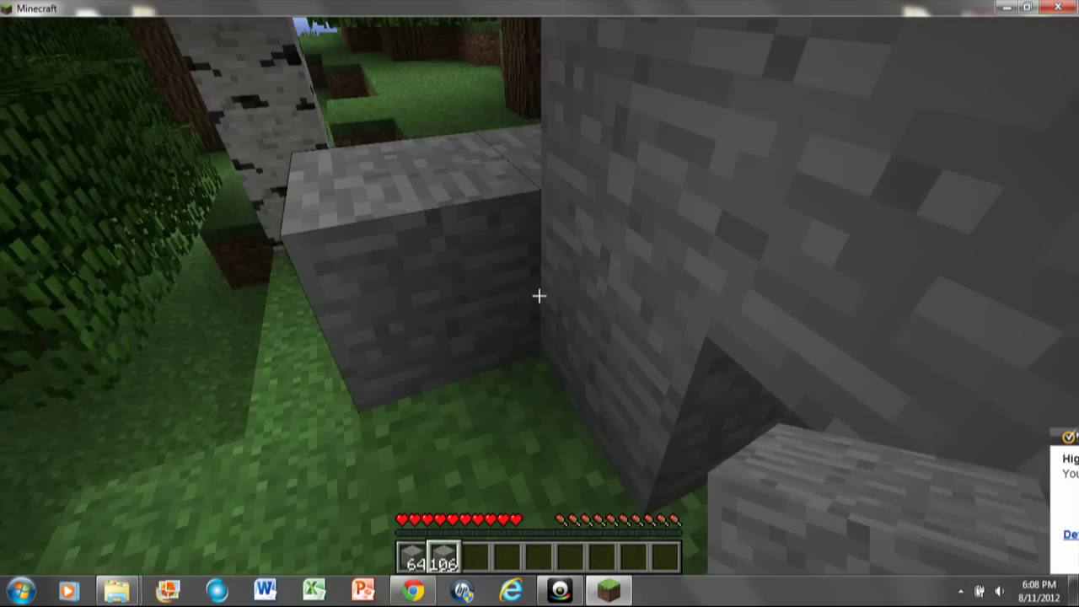
key("e")
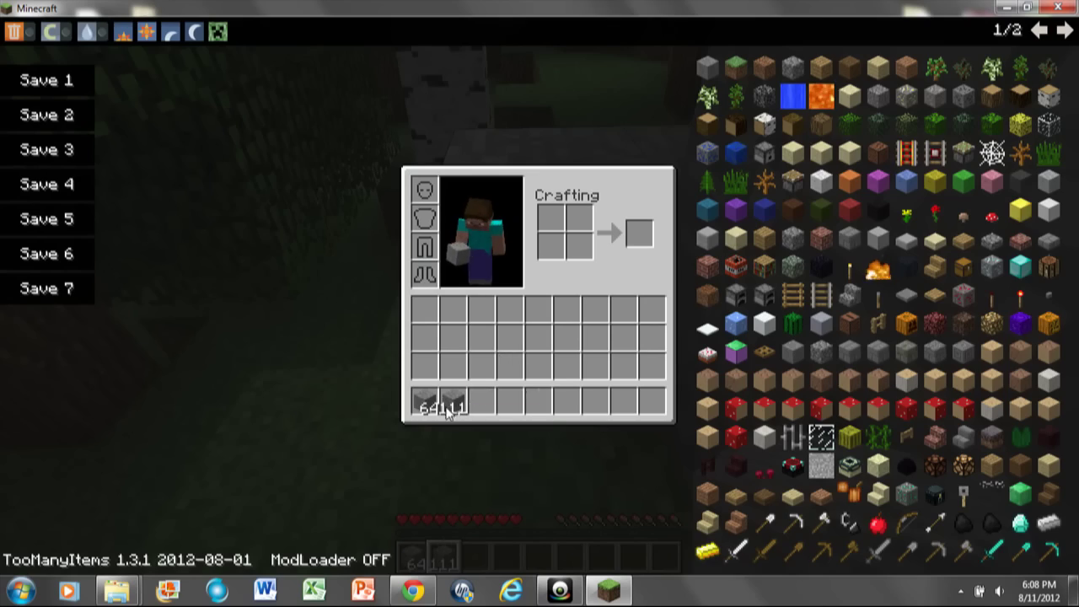
key("e")
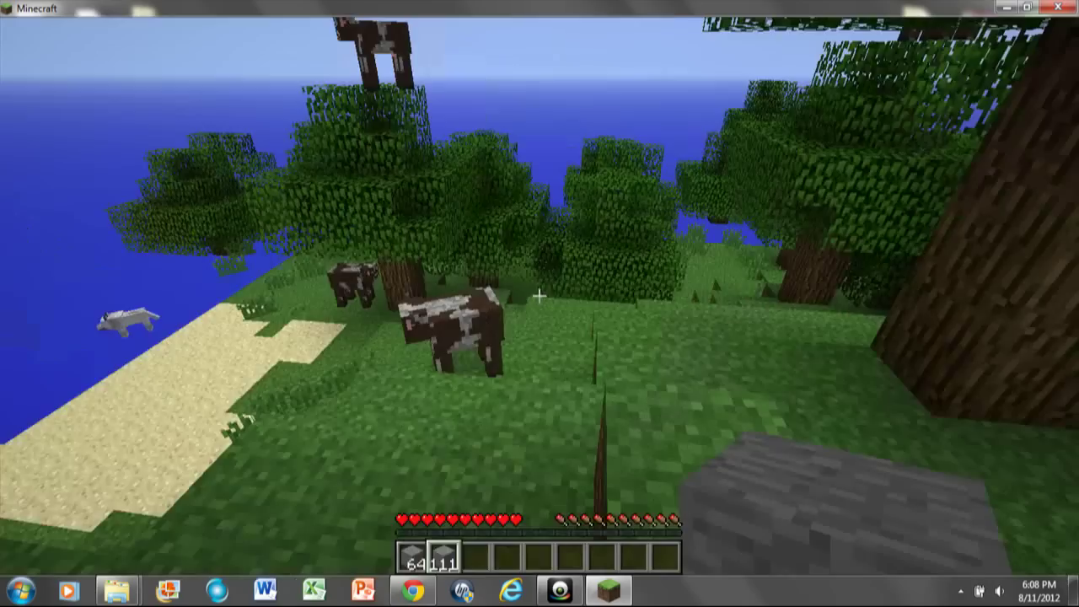
- Clear the stone stacks from the inventory and browse both pages of the TooManyItems item list
key("e")
left_click(453, 403)
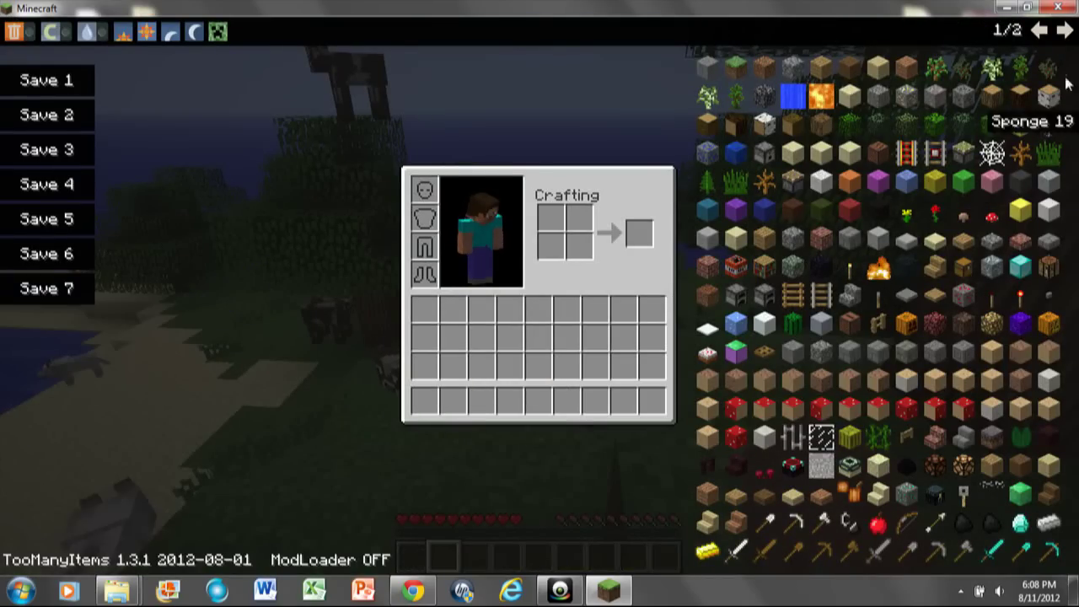
left_click(1064, 30)
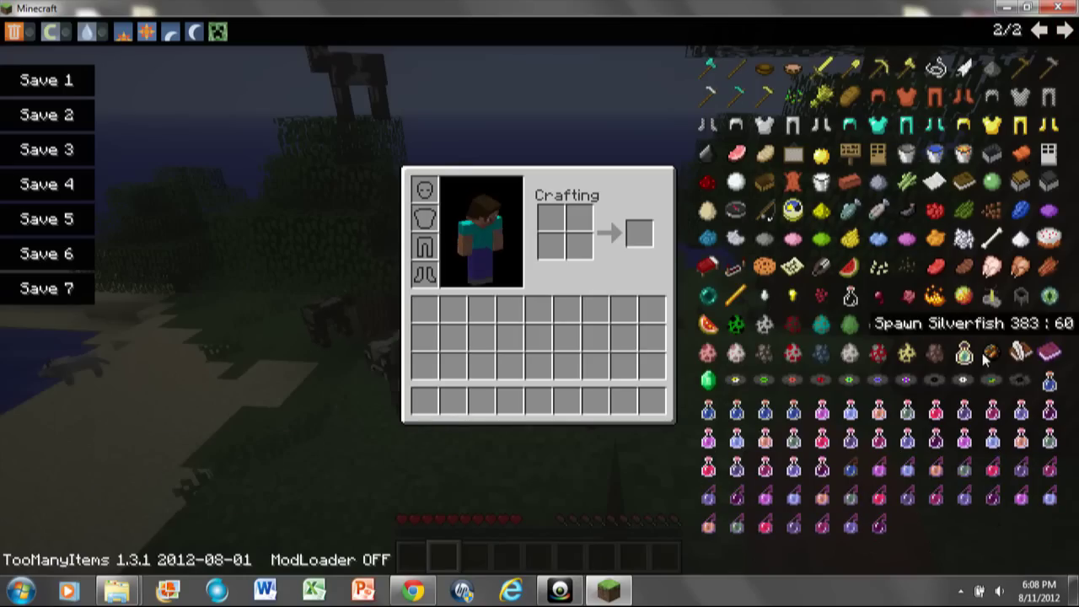
left_click(1042, 31)
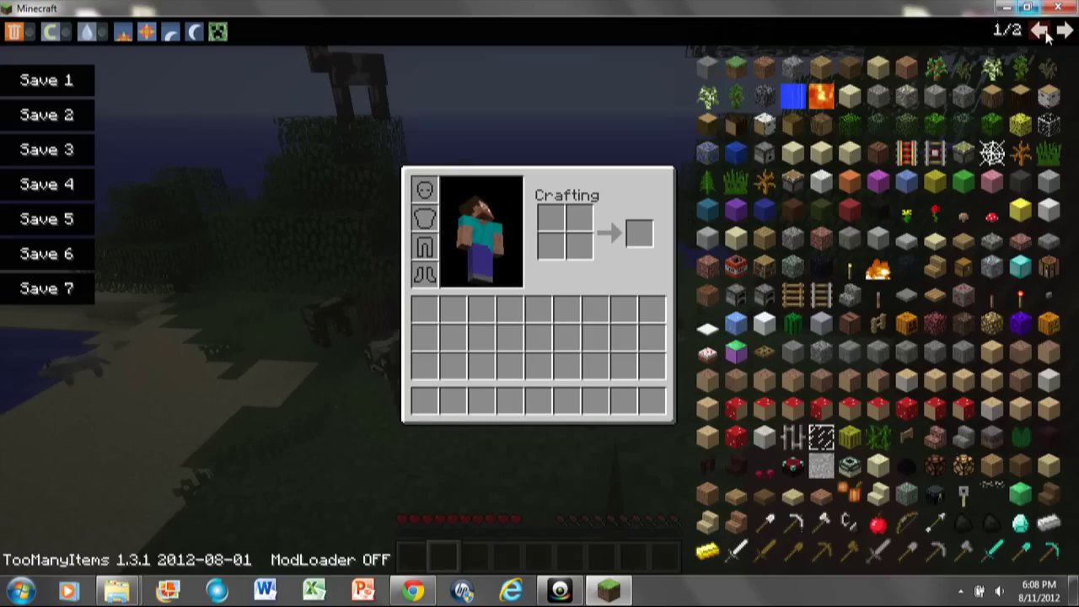
left_click(1065, 30)
left_click(1042, 30)
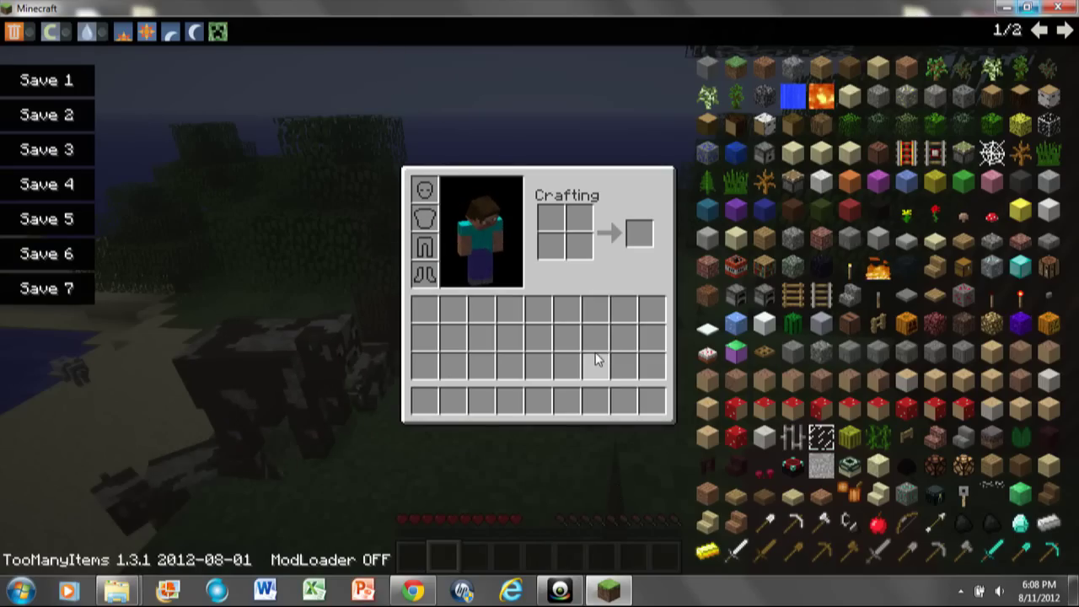
- Close the inventory and bring up the game menu
key("e")
key("Escape")
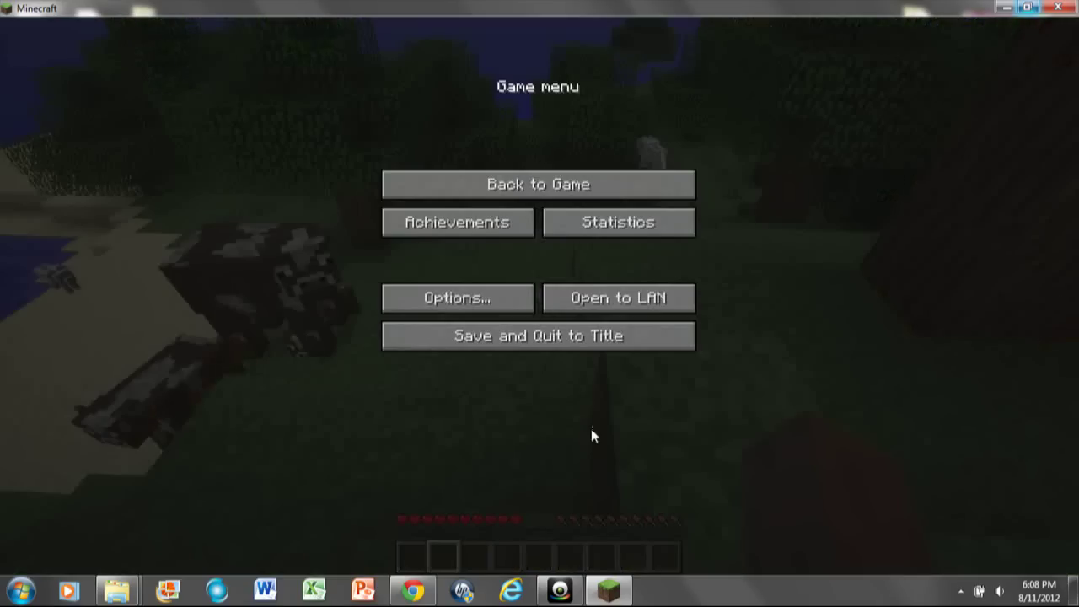